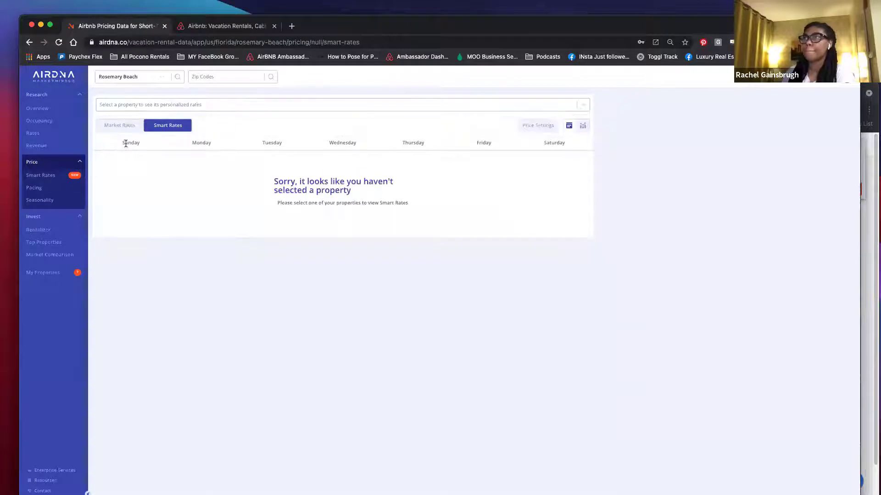
Show the Market Rates calendar for Rosemary Beach and examine the daily rates and demand details for late May and June.
{"action": "left_click", "coordinate": [125, 125]}
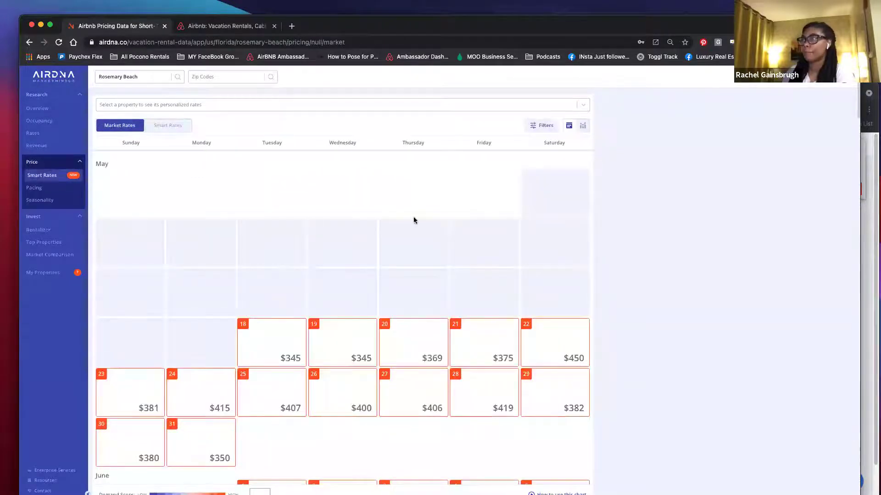
{"action": "scroll", "coordinate": [414, 216], "scroll_direction": "down", "scroll_amount": 3}
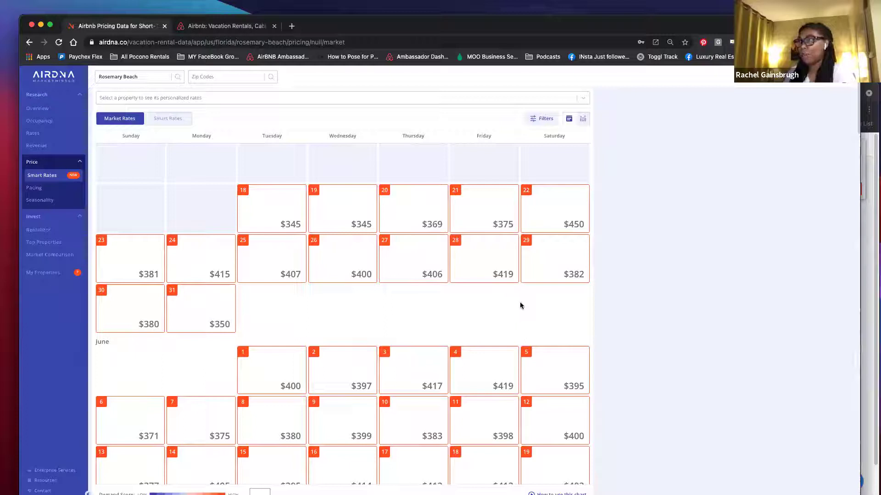
{"action": "scroll", "coordinate": [516, 317], "scroll_direction": "up", "scroll_amount": 1}
{"action": "mouse_move", "coordinate": [515, 319]}
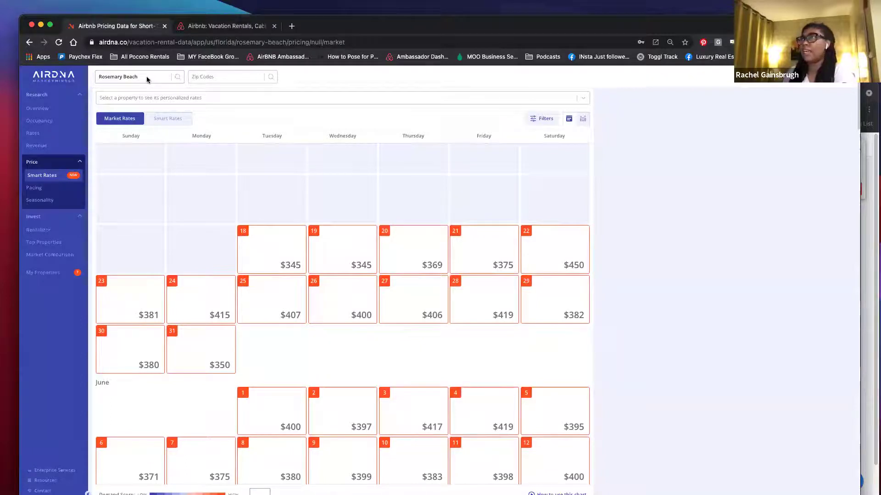
{"action": "scroll", "coordinate": [329, 252], "scroll_direction": "down", "scroll_amount": 1}
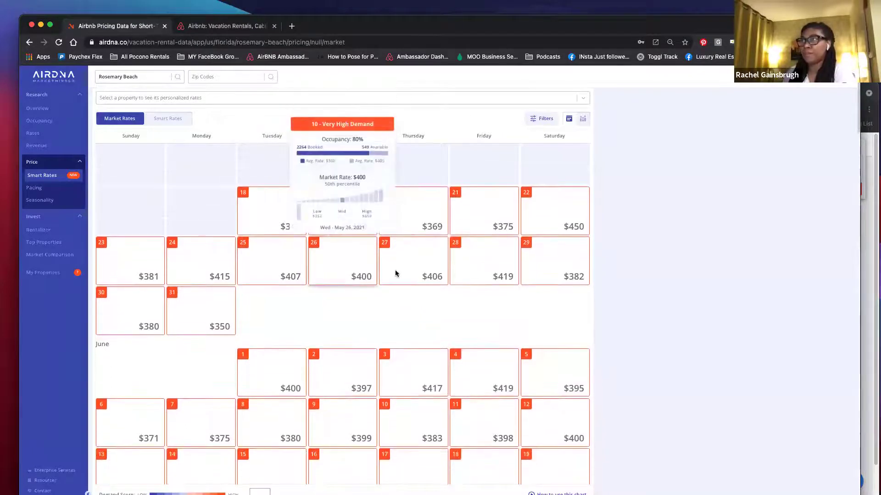
{"action": "mouse_move", "coordinate": [397, 274]}
{"action": "scroll", "coordinate": [398, 274], "scroll_direction": "down", "scroll_amount": 1}
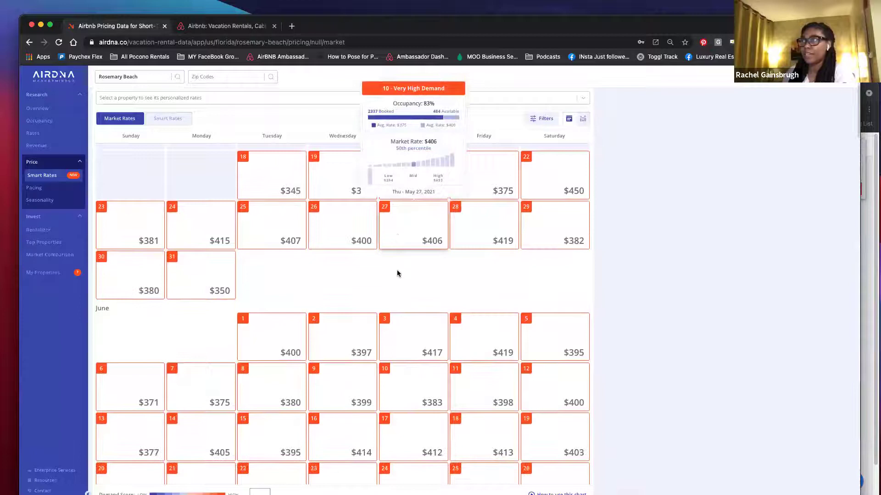
{"action": "scroll", "coordinate": [397, 274], "scroll_direction": "up", "scroll_amount": 2}
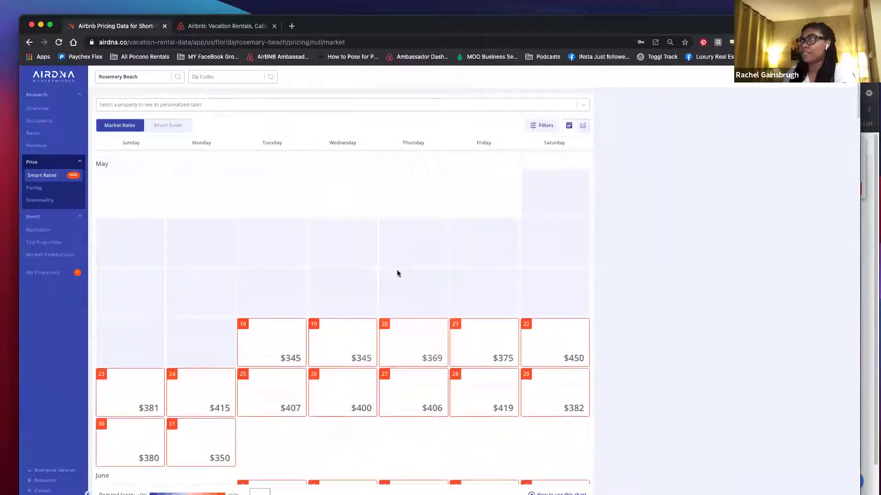
{"action": "scroll", "coordinate": [397, 273], "scroll_direction": "down", "scroll_amount": 1}
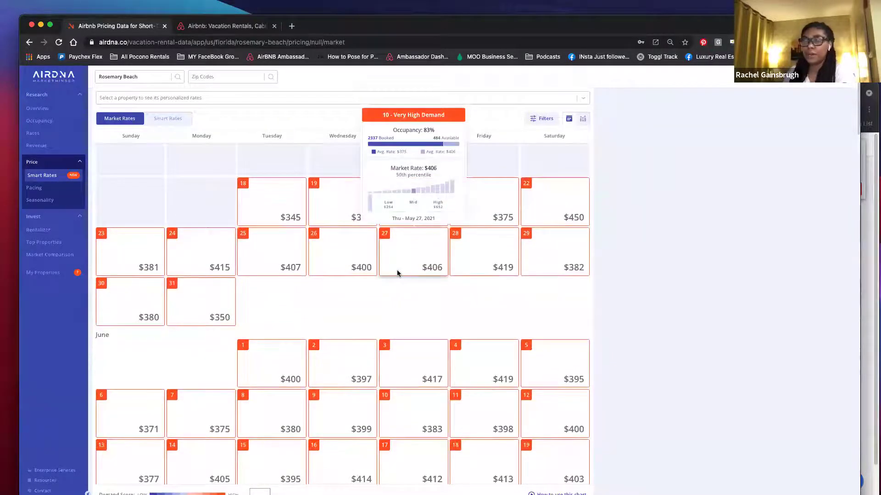
{"action": "scroll", "coordinate": [287, 322], "scroll_direction": "down", "scroll_amount": 1}
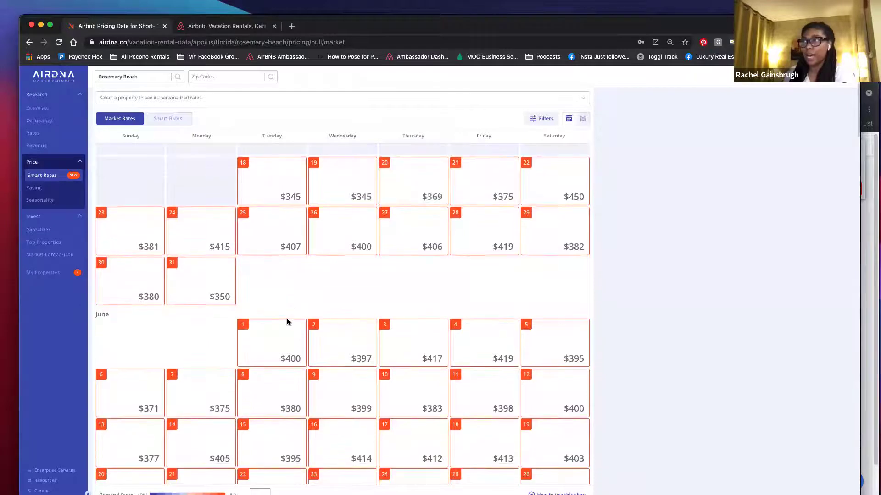
{"action": "mouse_move", "coordinate": [288, 322]}
{"action": "mouse_move", "coordinate": [367, 322]}
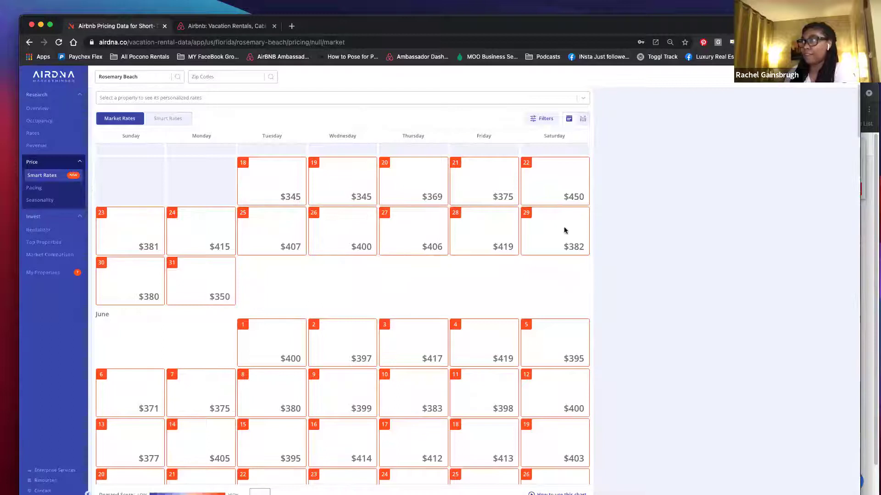
Filter the market rates to a maximum of 5 bedrooms and 14 guests at the 75th percentile.
{"action": "left_click", "coordinate": [544, 120]}
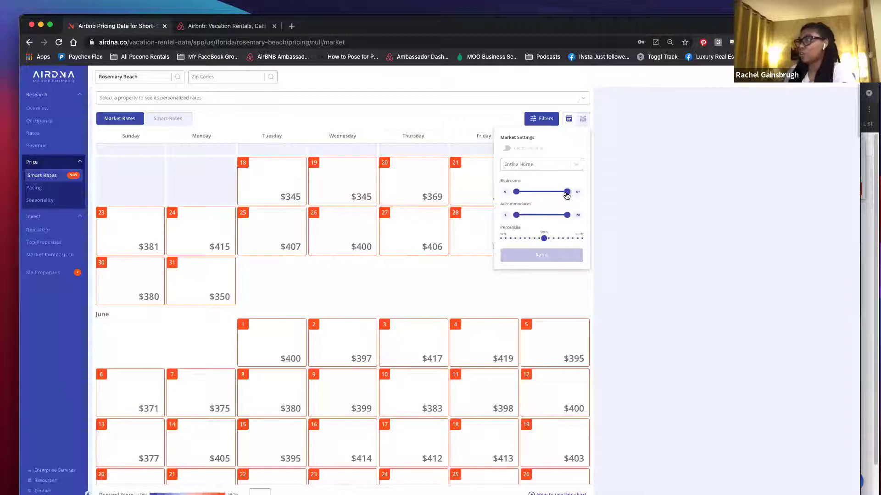
{"action": "left_click_drag", "start_coordinate": [567, 193], "coordinate": [551, 218]}
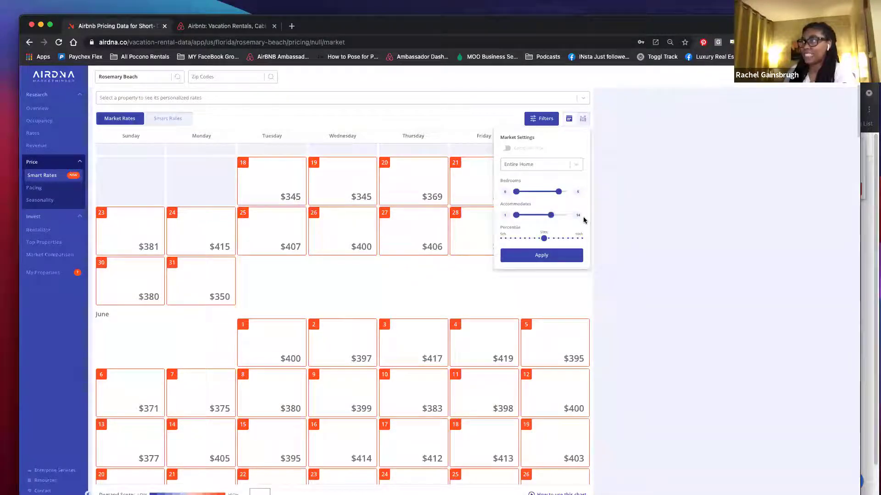
{"action": "left_click_drag", "start_coordinate": [544, 238], "coordinate": [567, 241]}
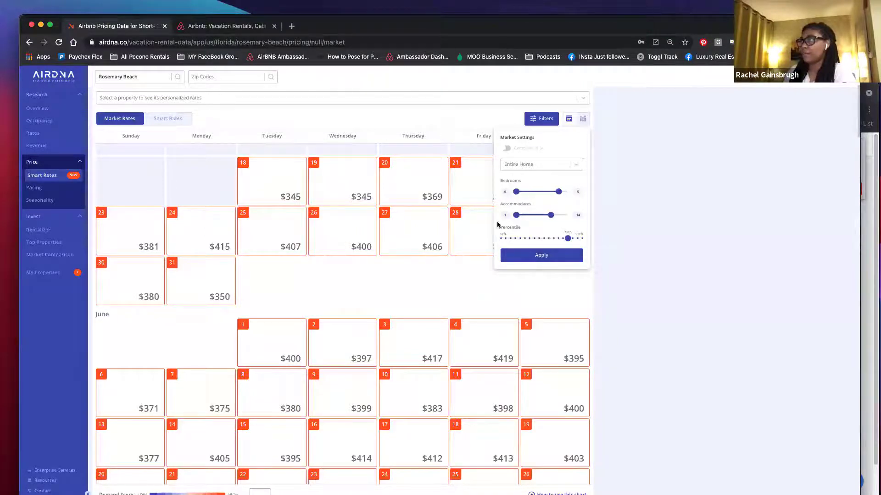
{"action": "left_click", "coordinate": [541, 256]}
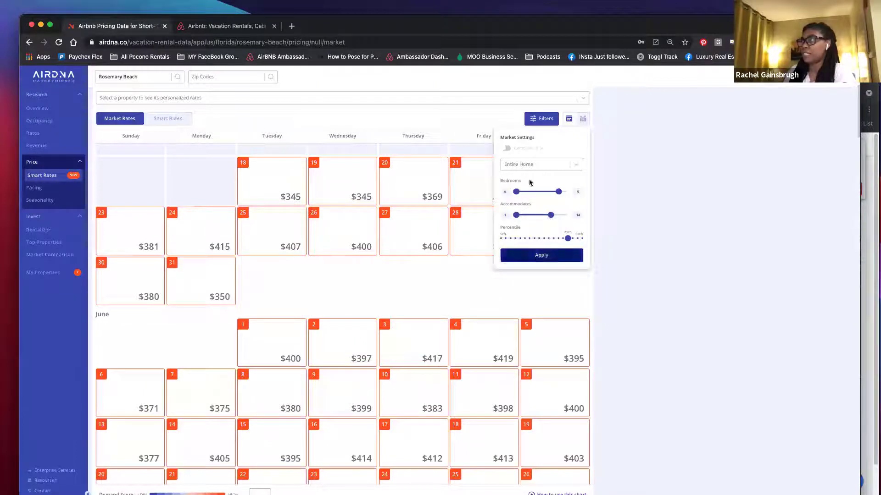
{"action": "left_click", "coordinate": [551, 257]}
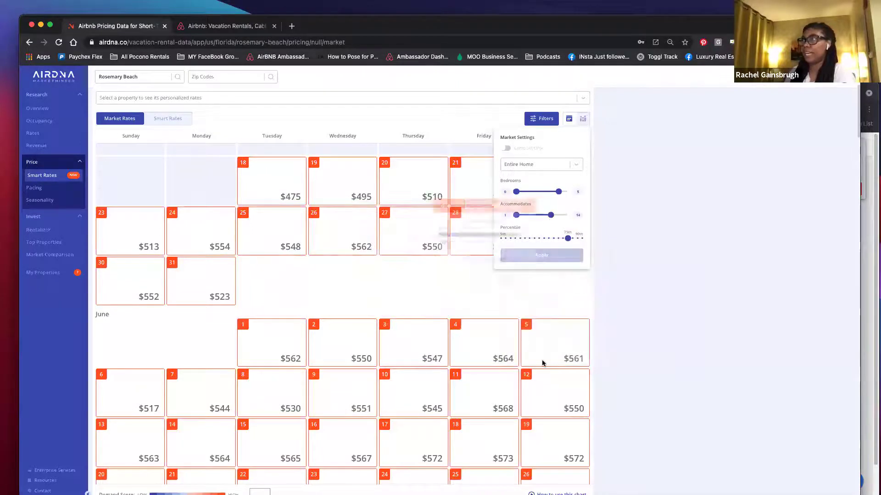
{"action": "mouse_move", "coordinate": [582, 333]}
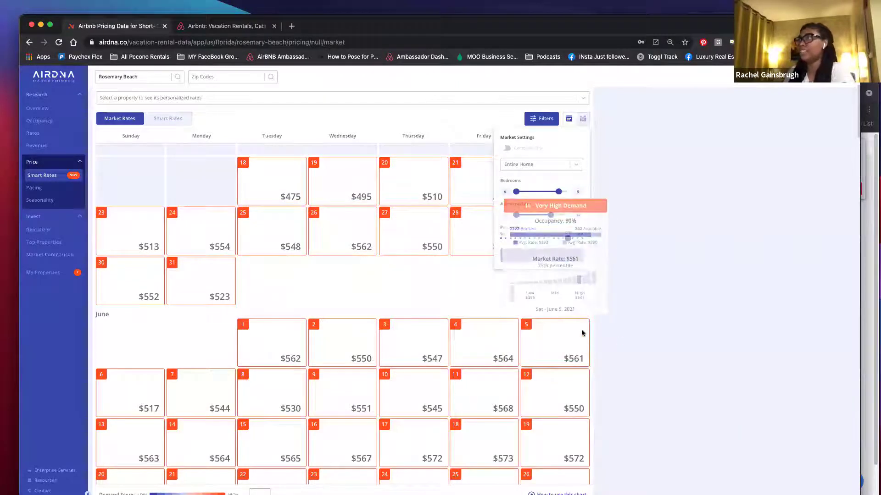
{"action": "left_click", "coordinate": [447, 282]}
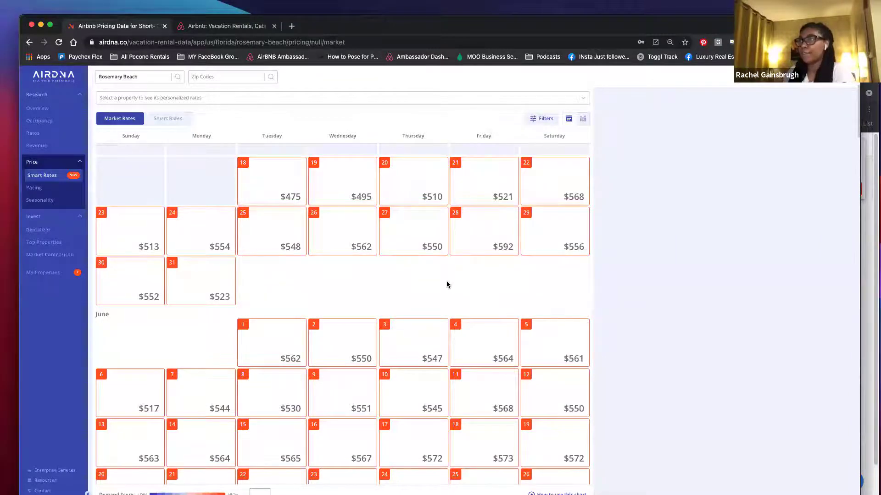
Examine the June daily rates at the 75th percentile, including occupancy and market rate details for June 4 and June 25.
{"action": "scroll", "coordinate": [446, 284], "scroll_direction": "down", "scroll_amount": 3}
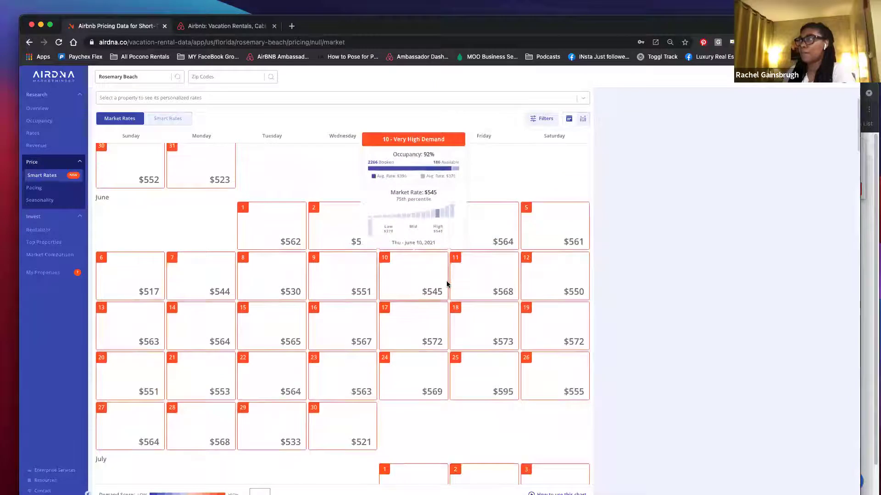
{"action": "mouse_move", "coordinate": [496, 230]}
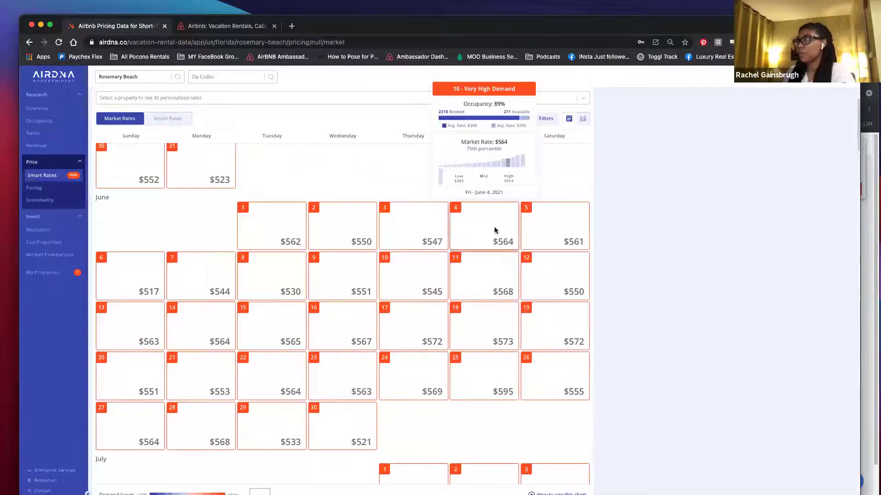
{"action": "scroll", "coordinate": [495, 230], "scroll_direction": "up", "scroll_amount": 2}
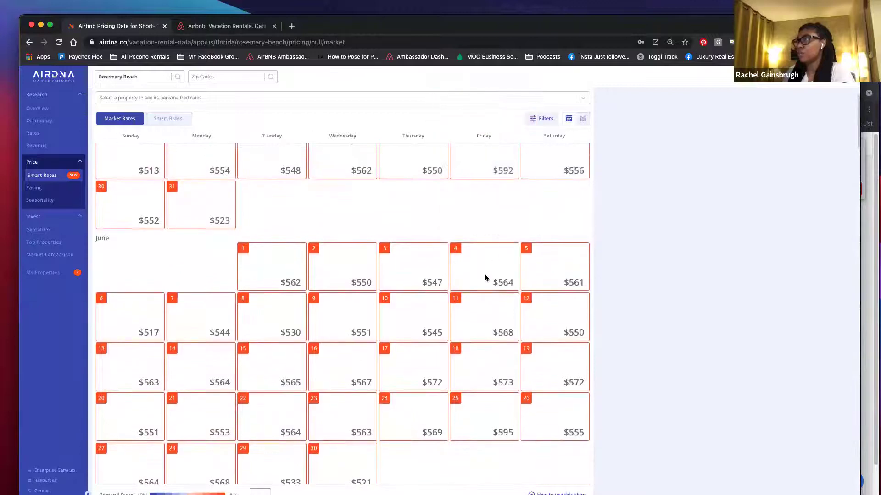
{"action": "mouse_move", "coordinate": [477, 255]}
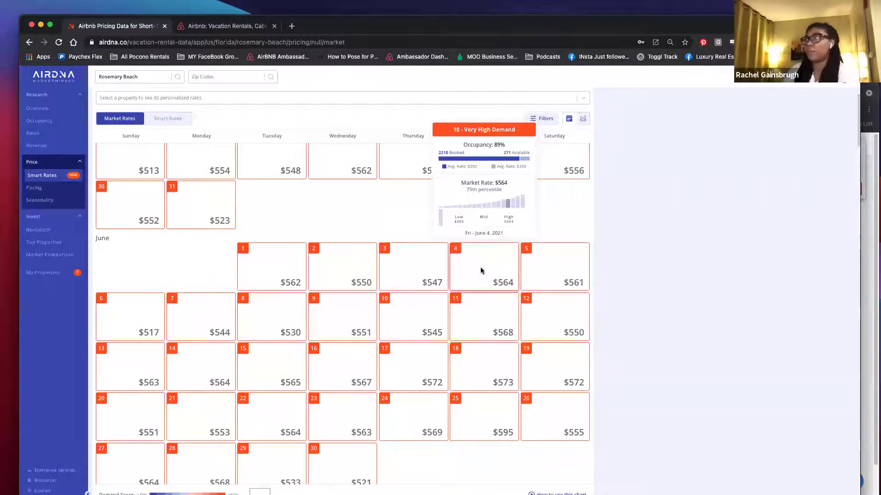
{"action": "scroll", "coordinate": [482, 271], "scroll_direction": "up", "scroll_amount": 5}
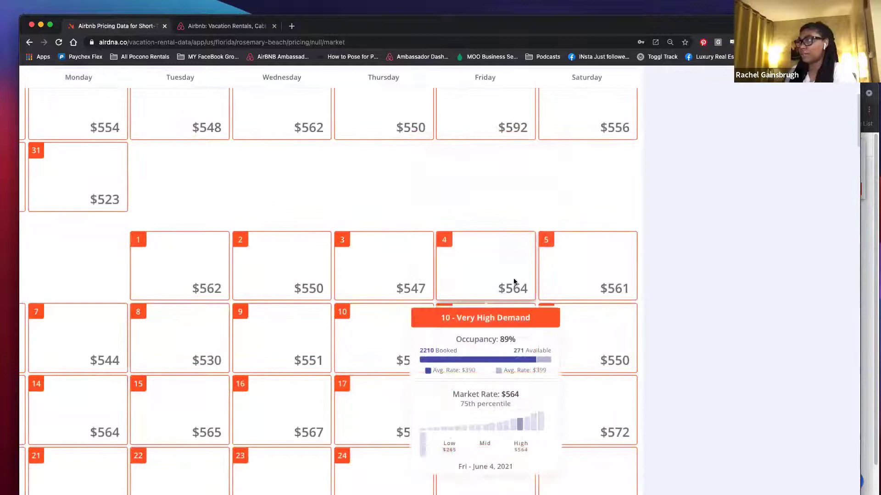
{"action": "scroll", "coordinate": [514, 277], "scroll_direction": "down", "scroll_amount": 3}
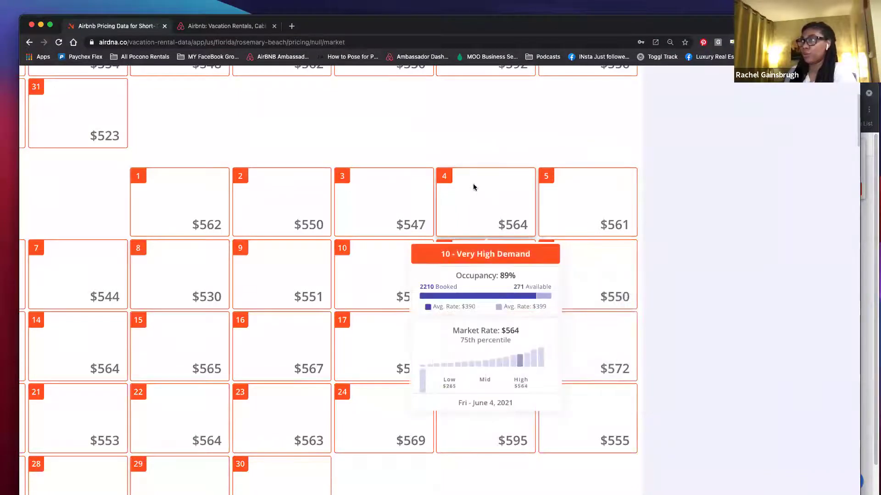
{"action": "key", "text": "super+minus"}
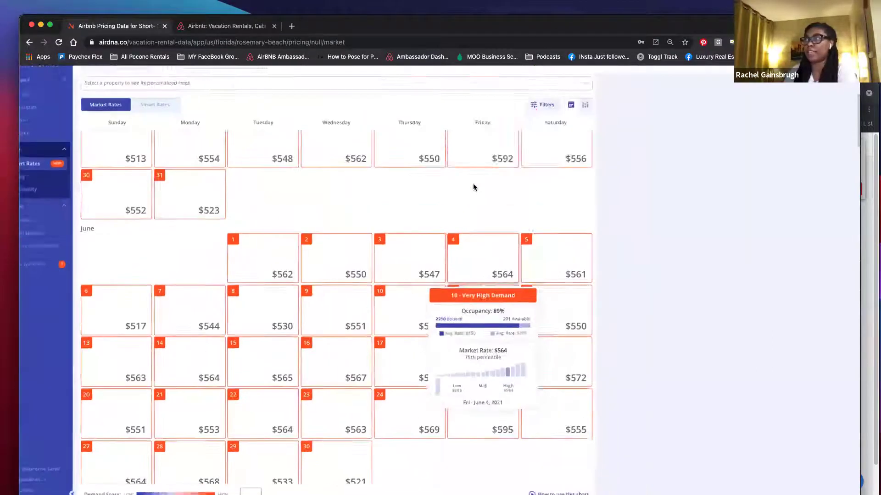
{"action": "scroll", "coordinate": [473, 187], "scroll_direction": "down", "scroll_amount": 3}
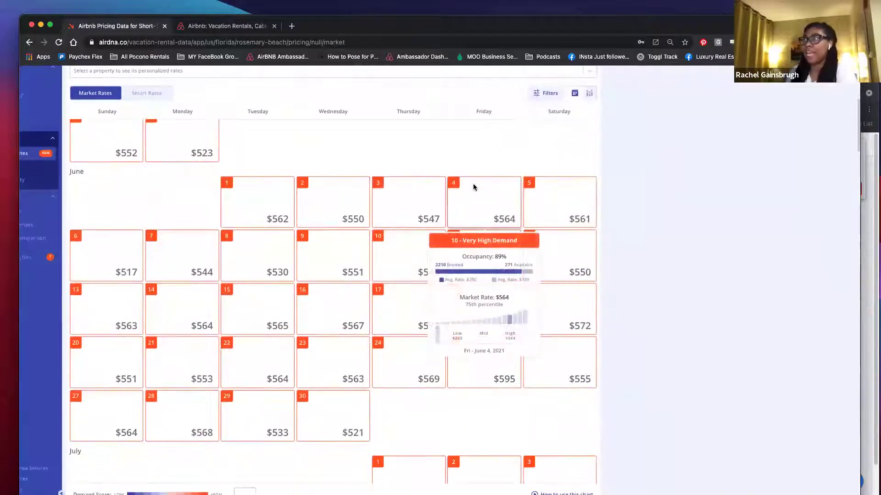
{"action": "scroll", "coordinate": [456, 215], "scroll_direction": "down", "scroll_amount": 1}
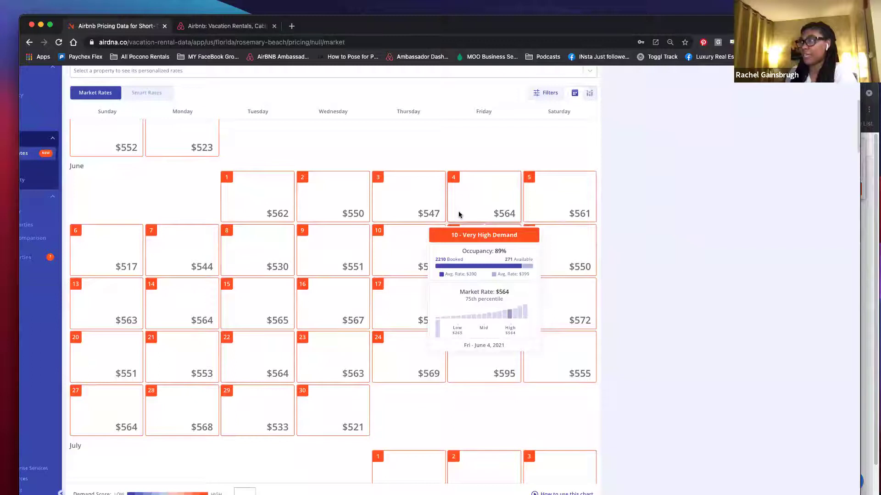
{"action": "scroll", "coordinate": [458, 215], "scroll_direction": "down", "scroll_amount": 1}
{"action": "mouse_move", "coordinate": [485, 325]}
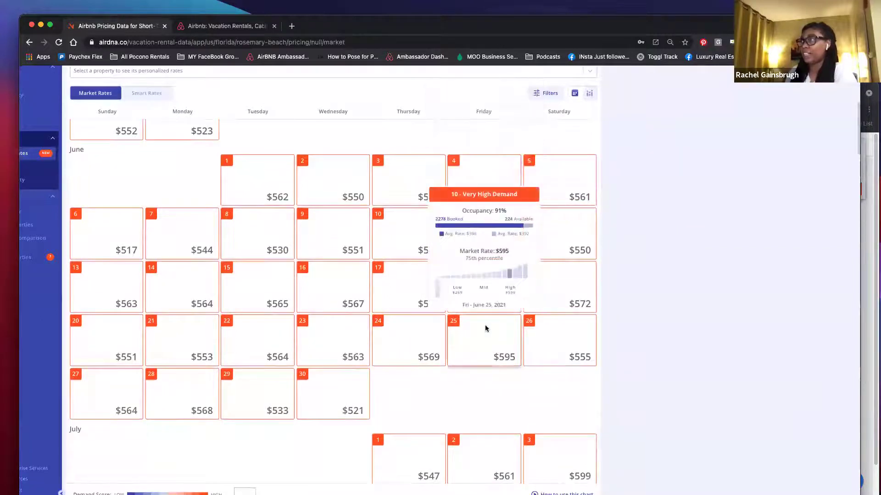
{"action": "scroll", "coordinate": [485, 339], "scroll_direction": "down", "scroll_amount": 1}
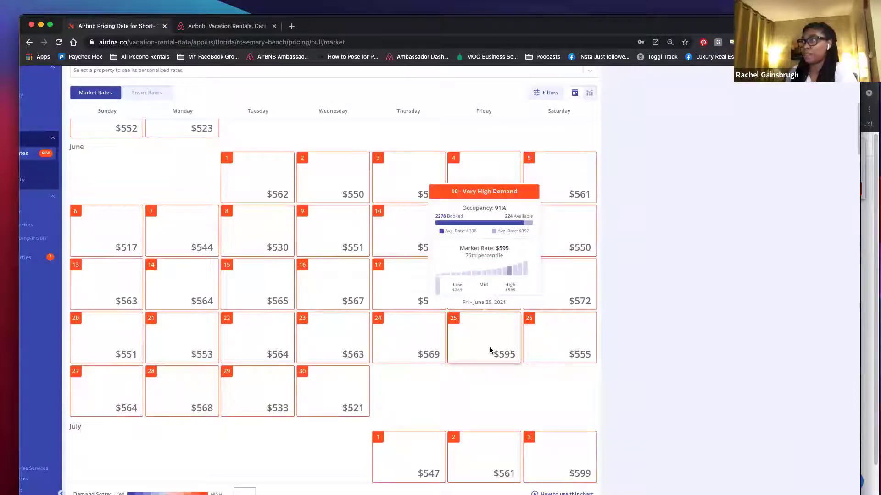
Review demand, occupancy and market rates across July, August and September, including the details for July 22, 29 and 30.
{"action": "scroll", "coordinate": [490, 349], "scroll_direction": "down", "scroll_amount": 6}
{"action": "mouse_move", "coordinate": [487, 351]}
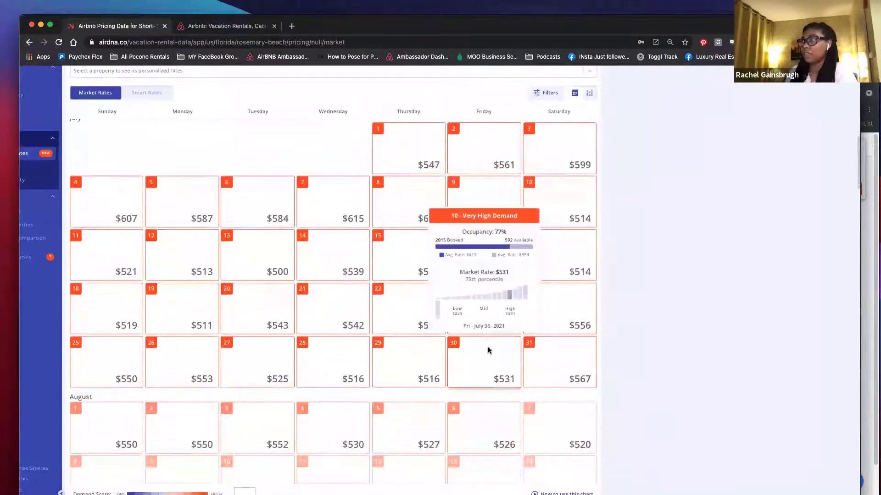
{"action": "mouse_move", "coordinate": [418, 363]}
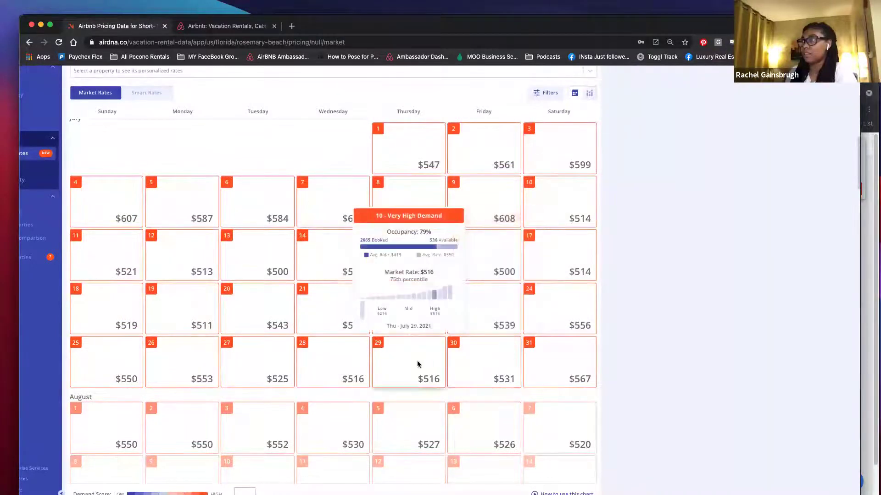
{"action": "mouse_move", "coordinate": [488, 367]}
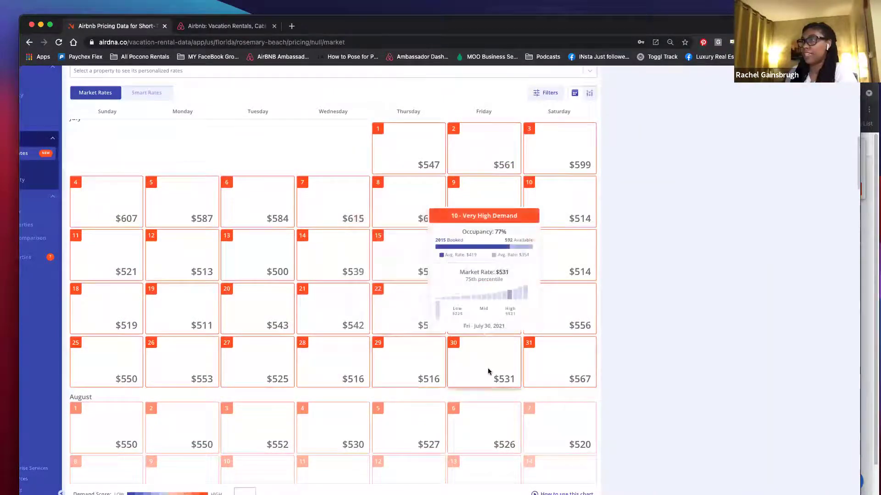
{"action": "scroll", "coordinate": [488, 368], "scroll_direction": "up", "scroll_amount": 1}
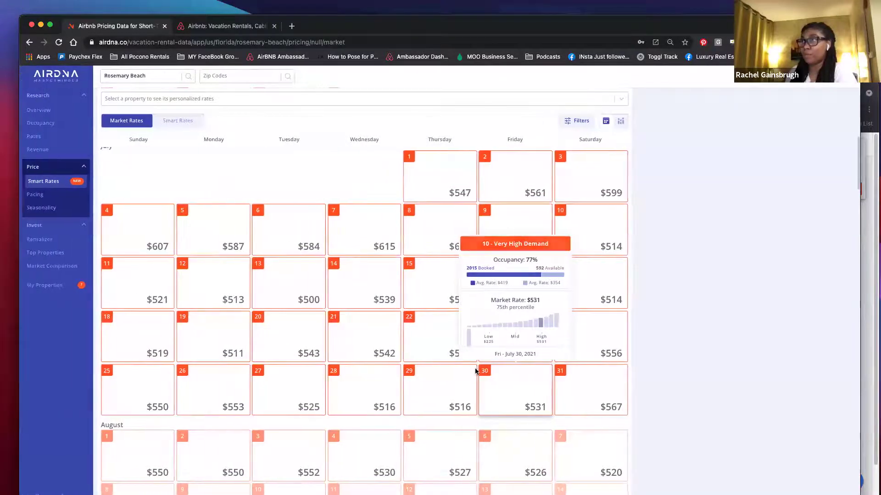
{"action": "mouse_move", "coordinate": [436, 358]}
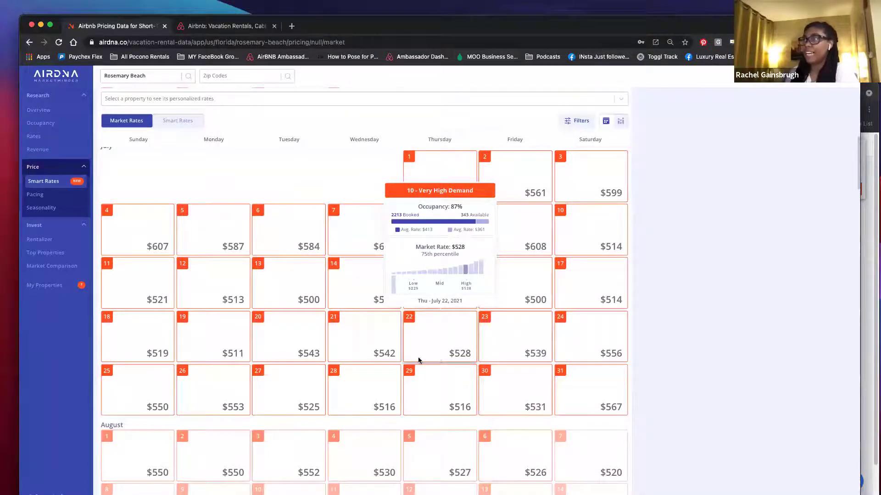
{"action": "scroll", "coordinate": [449, 367], "scroll_direction": "down", "scroll_amount": 1}
{"action": "scroll", "coordinate": [449, 371], "scroll_direction": "down", "scroll_amount": 10}
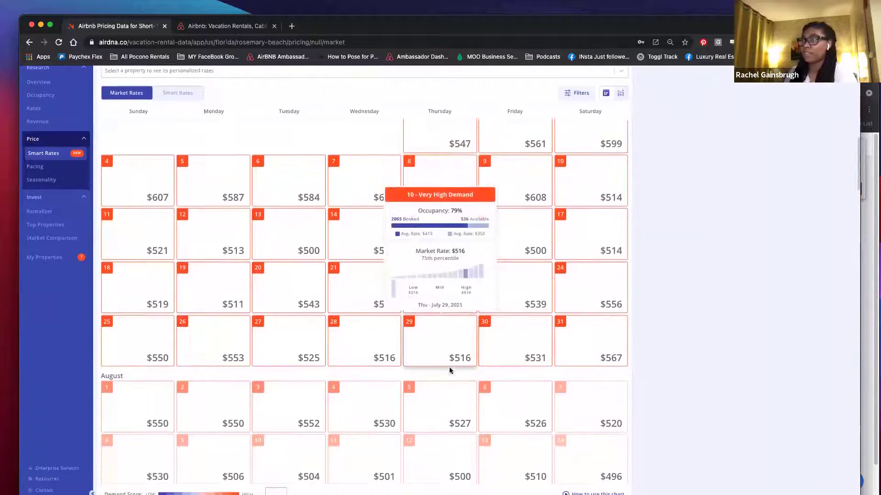
{"action": "scroll", "coordinate": [450, 371], "scroll_direction": "down", "scroll_amount": 2}
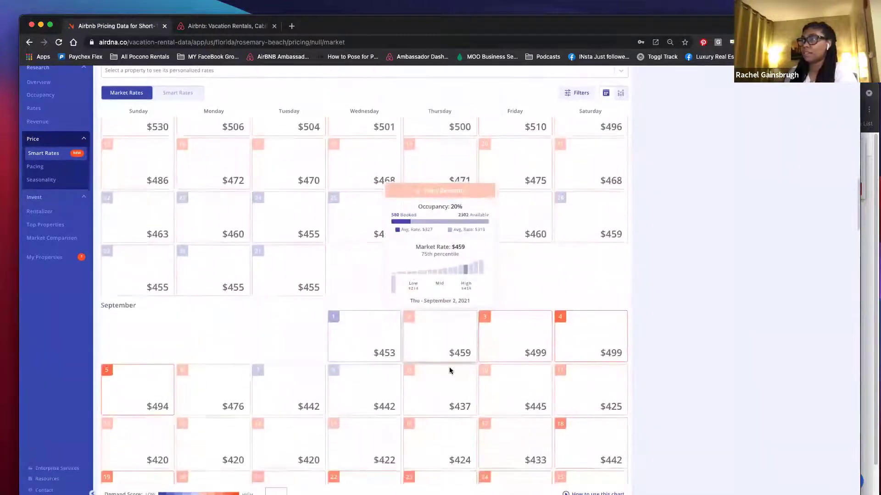
{"action": "scroll", "coordinate": [450, 371], "scroll_direction": "up", "scroll_amount": 8}
{"action": "scroll", "coordinate": [450, 370], "scroll_direction": "up", "scroll_amount": 1}
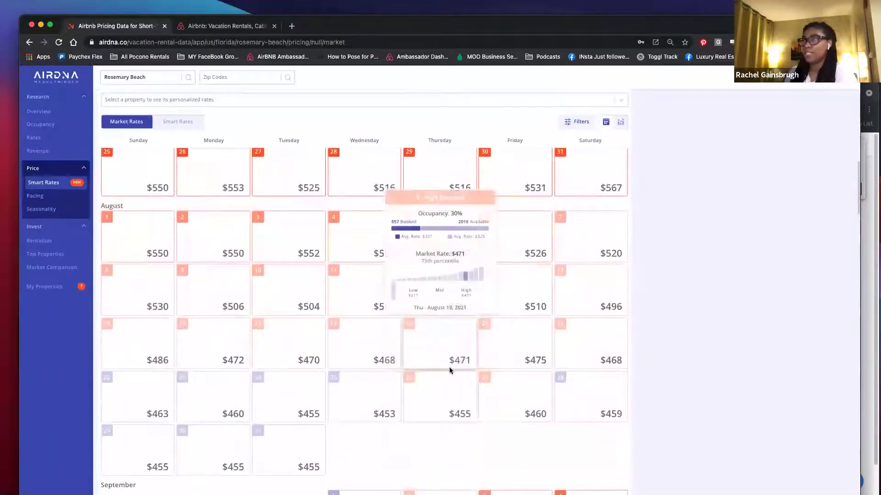
Examine the occupancy and market rate details for August 12 and July 29, 30 and 31 in the Rosemary Beach calendar.
{"action": "scroll", "coordinate": [450, 370], "scroll_direction": "up", "scroll_amount": 3}
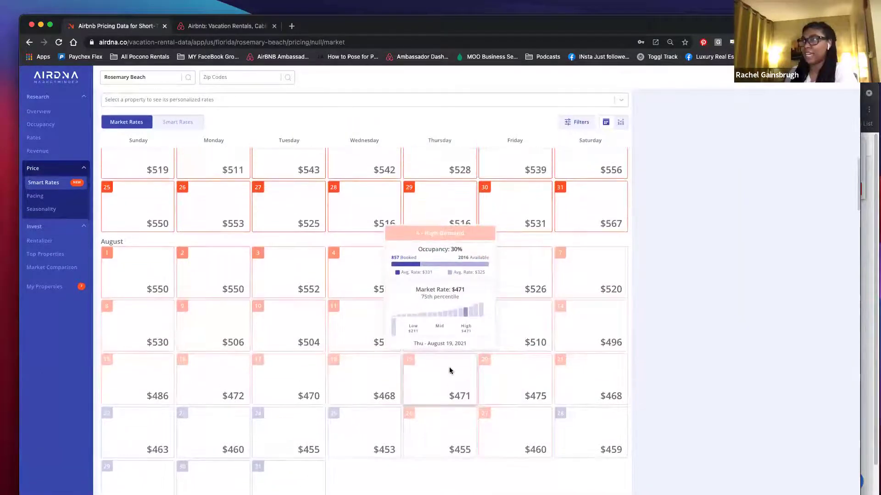
{"action": "scroll", "coordinate": [449, 370], "scroll_direction": "up", "scroll_amount": 2}
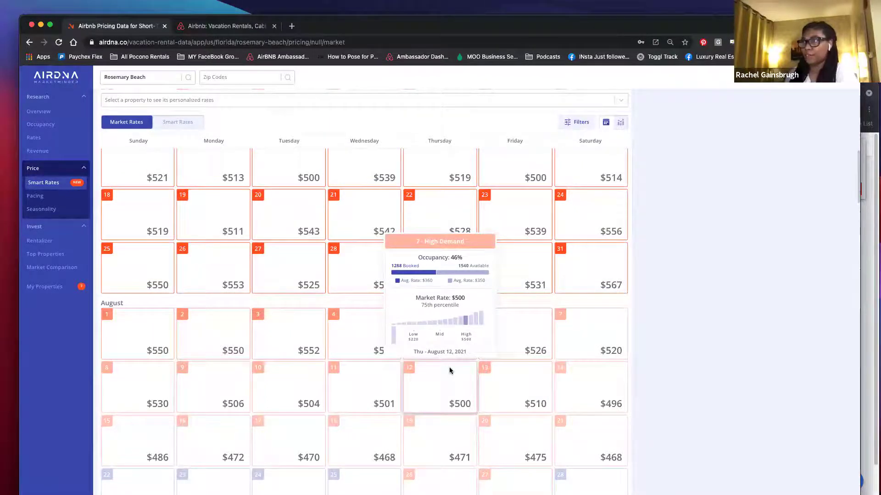
{"action": "mouse_move", "coordinate": [289, 275]}
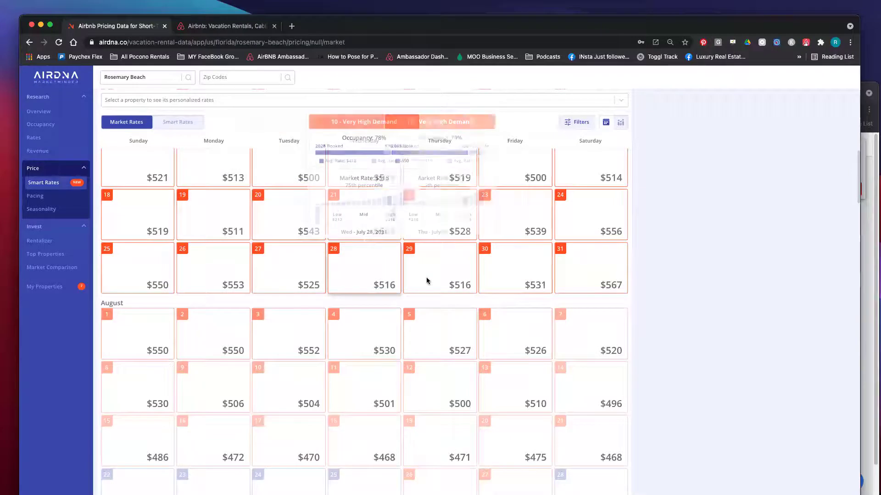
{"action": "mouse_move", "coordinate": [427, 281]}
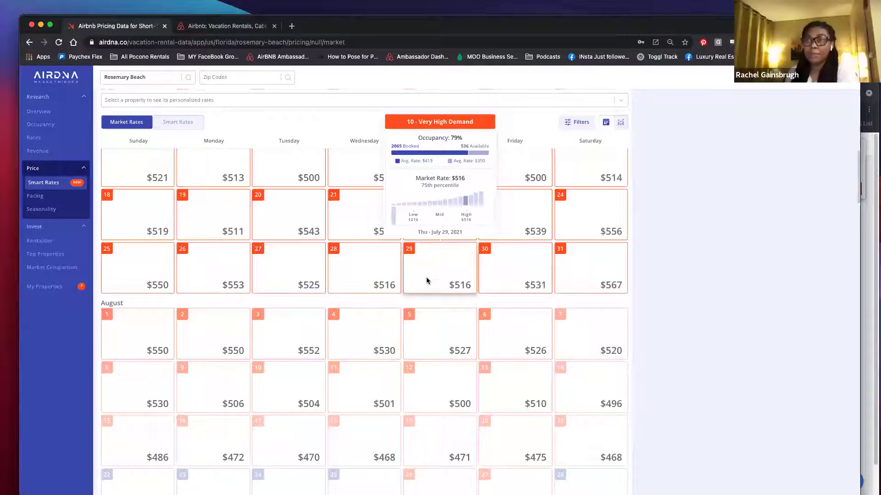
{"action": "mouse_move", "coordinate": [518, 285]}
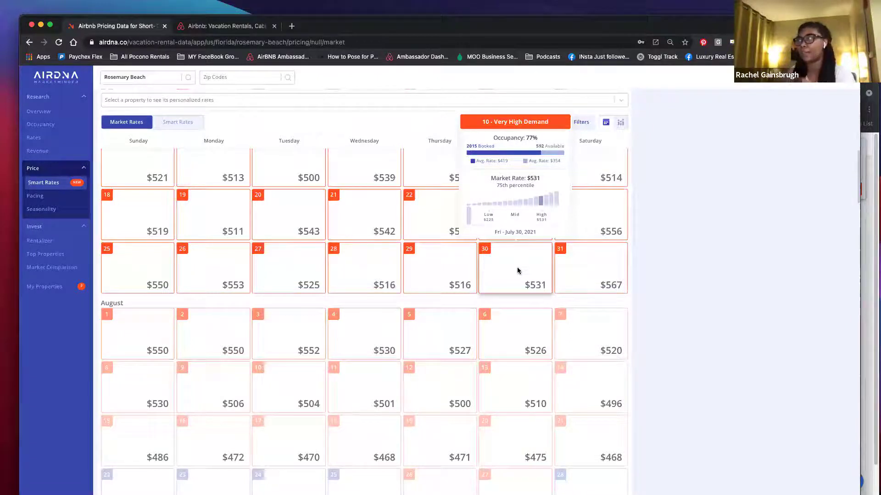
{"action": "scroll", "coordinate": [517, 270], "scroll_direction": "down", "scroll_amount": 1}
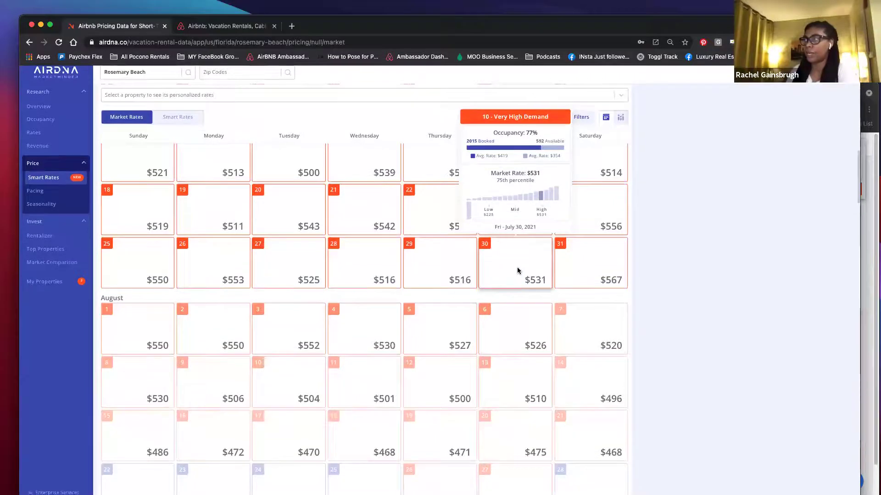
{"action": "scroll", "coordinate": [518, 270], "scroll_direction": "up", "scroll_amount": 1}
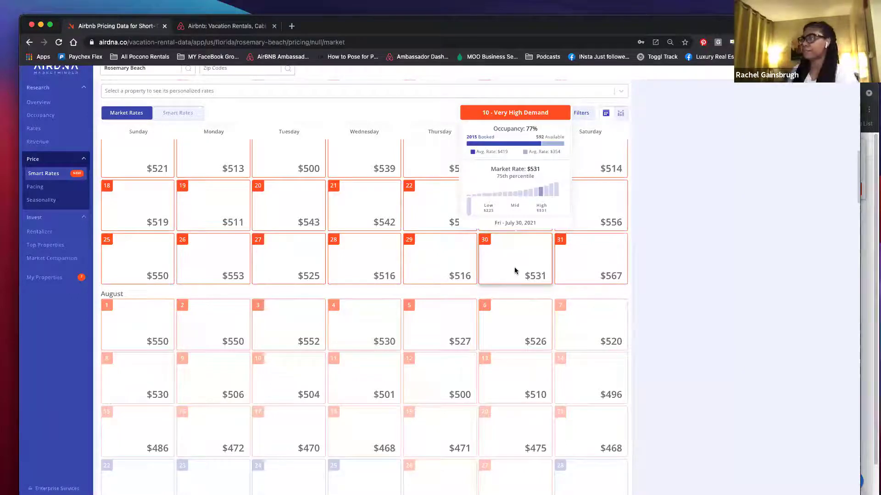
{"action": "mouse_move", "coordinate": [562, 268]}
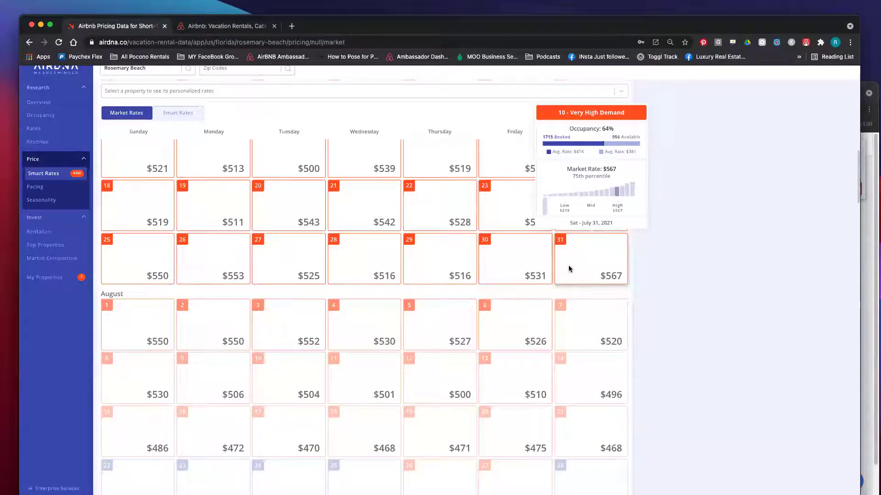
Open pricelabs.com in a new browser tab.
{"action": "left_click", "coordinate": [296, 27]}
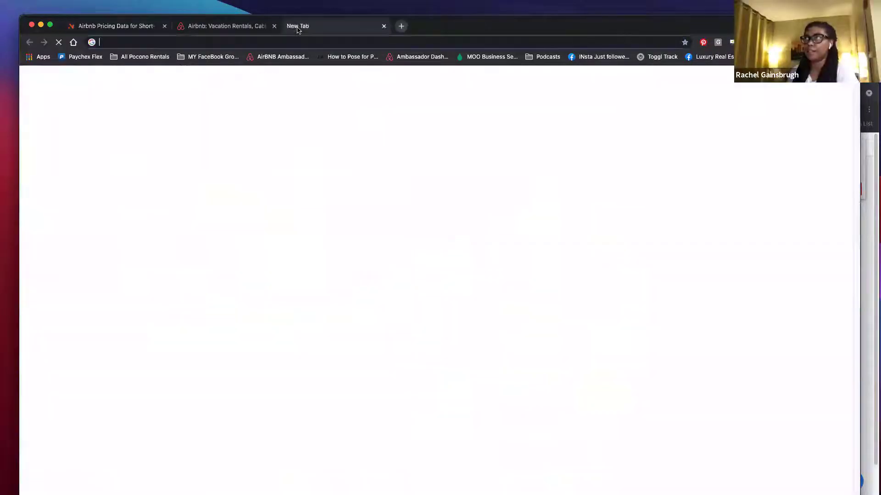
{"action": "type", "text": "PRIcelabs.com"}
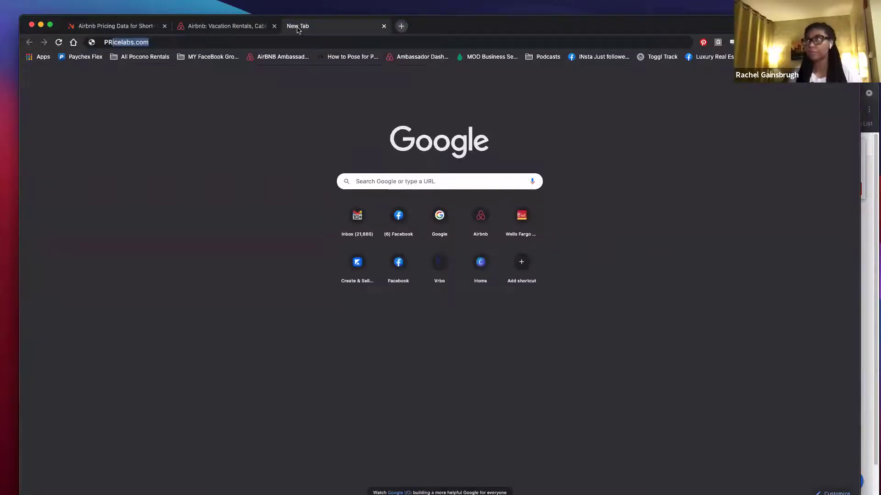
{"action": "key", "text": "Return"}
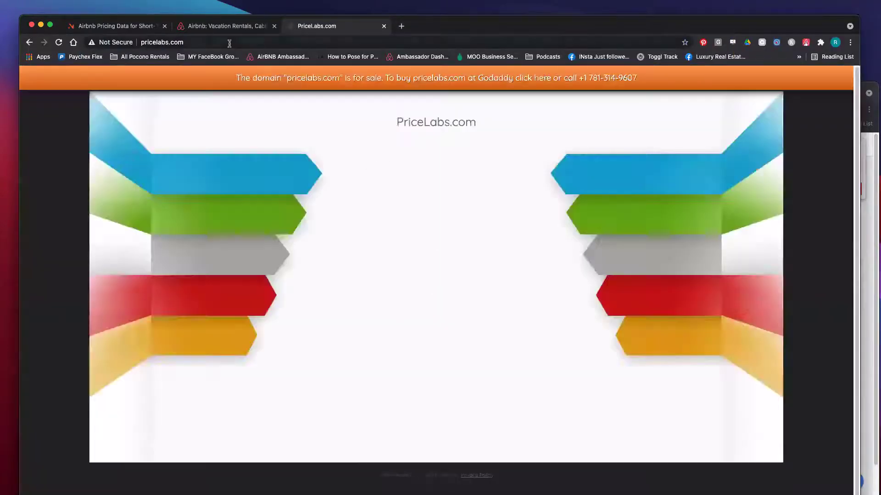
Try to load pricelabs.co in the same browser tab.
{"action": "left_click", "coordinate": [229, 43]}
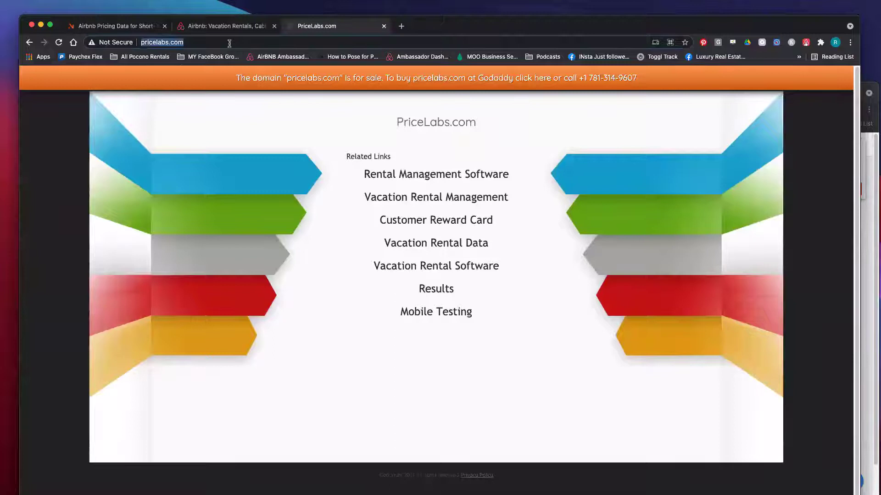
{"action": "type", "text": "PRICE"}
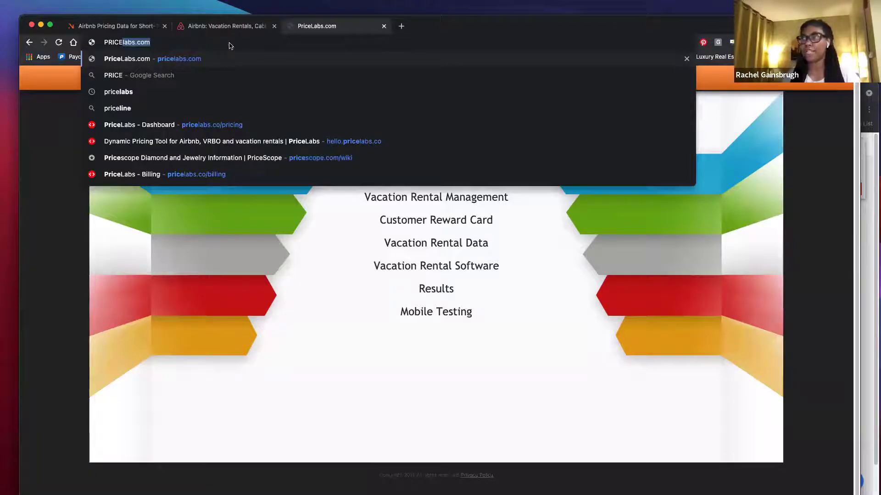
{"action": "type", "text": "LABS"}
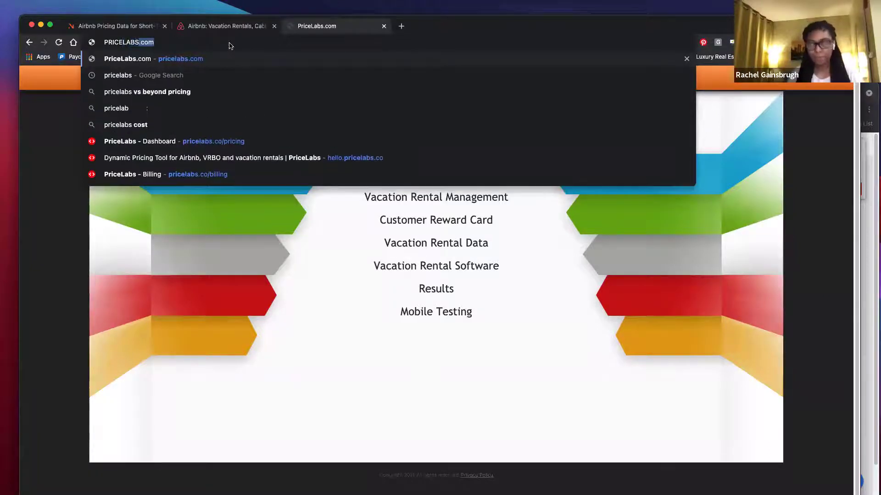
{"action": "type", "text": ".CO"}
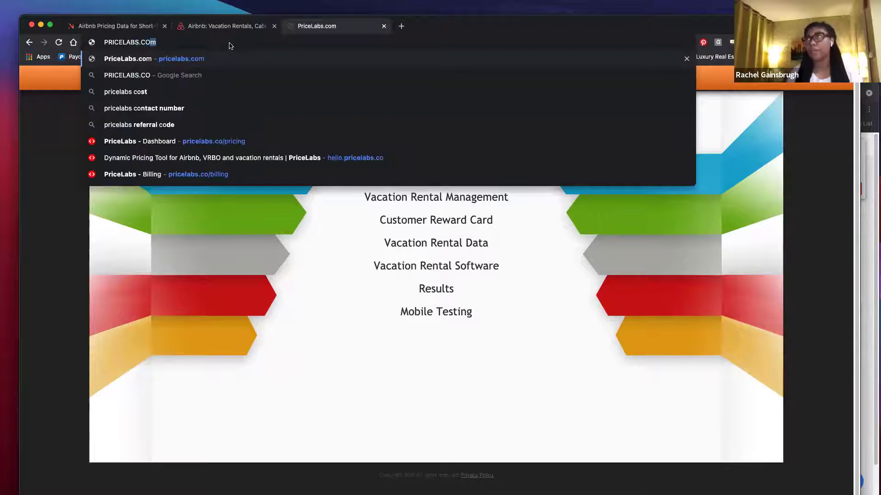
{"action": "key", "text": "Return"}
Correct the web address to pricelabs.co and load the PriceLabs website.
{"action": "left_click", "coordinate": [230, 43]}
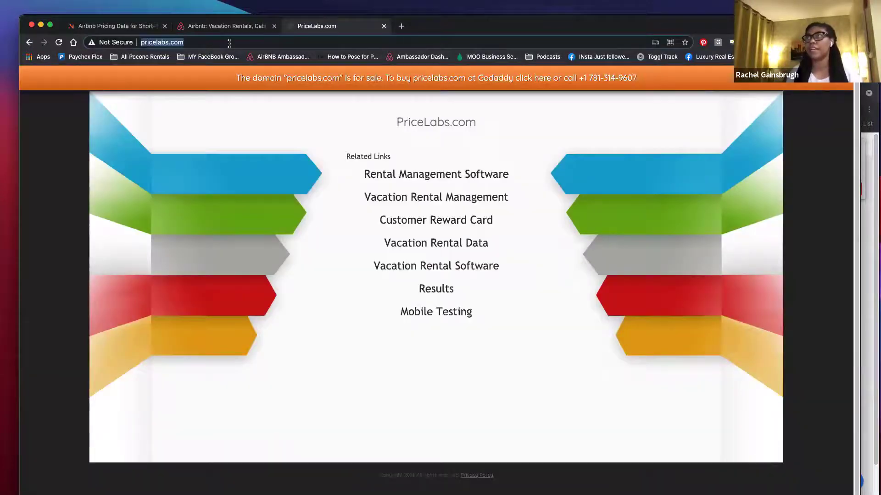
{"action": "left_click", "coordinate": [229, 43]}
{"action": "key", "text": "BackSpace"}
{"action": "key", "text": "Return"}
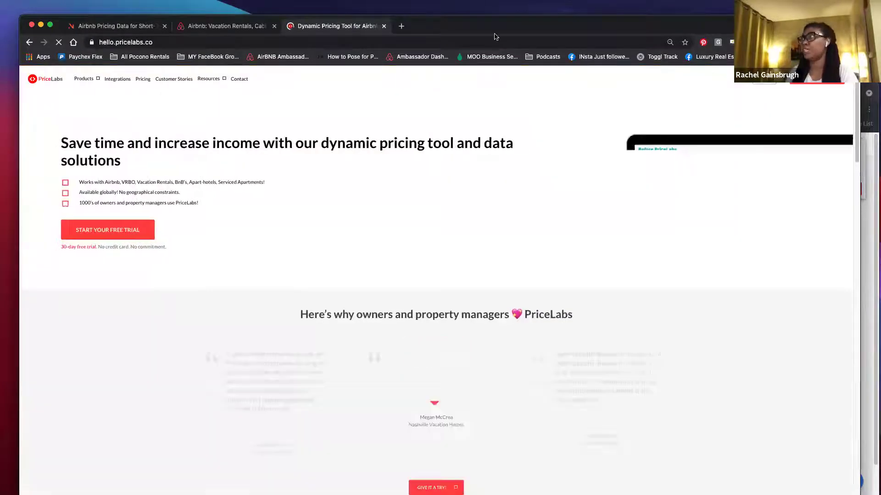
Sign in to PriceLabs with the prefilled credentials and open the price review for the Large Newly Renovated Estate listing.
{"action": "left_click", "coordinate": [764, 79]}
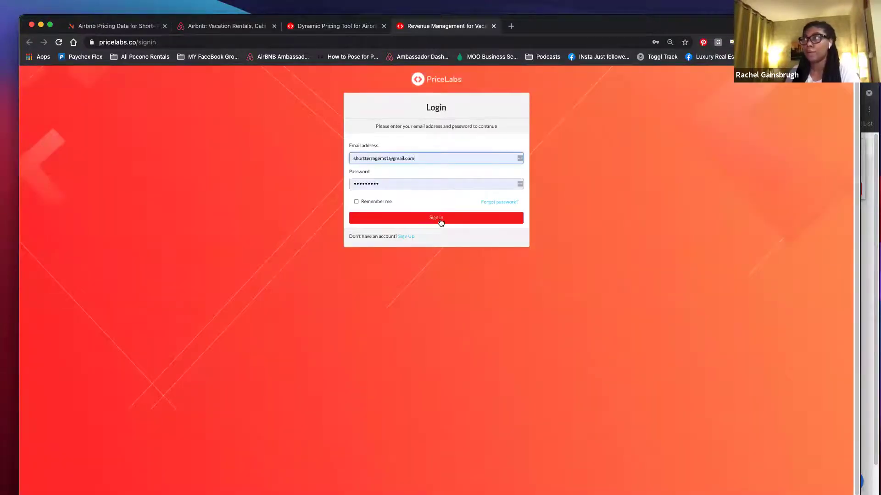
{"action": "left_click", "coordinate": [440, 220]}
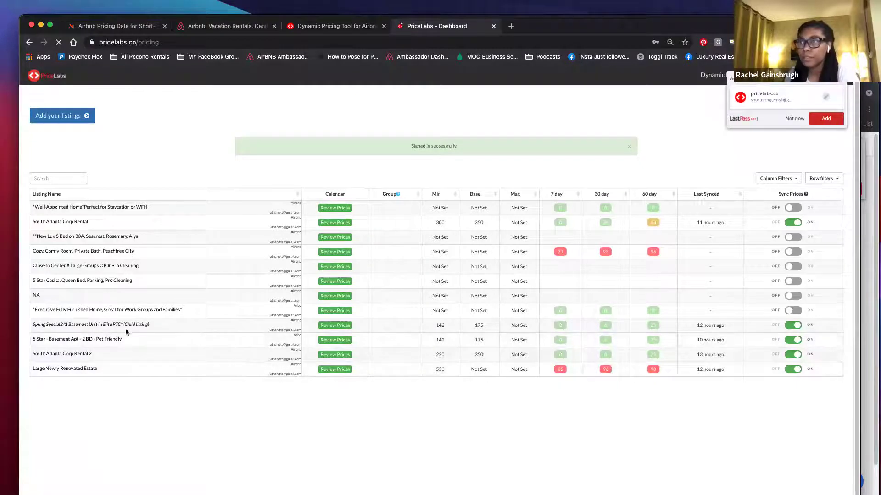
{"action": "left_click", "coordinate": [340, 370]}
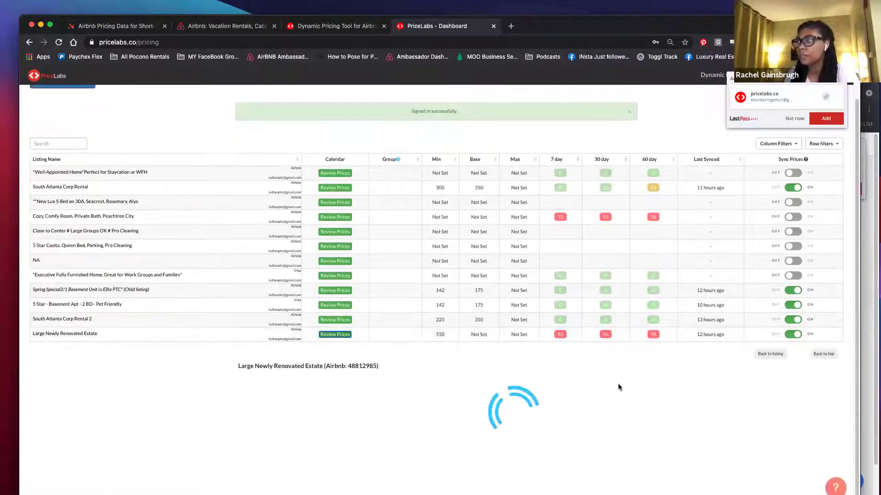
{"action": "scroll", "coordinate": [618, 384], "scroll_direction": "down", "scroll_amount": 2}
{"action": "scroll", "coordinate": [619, 385], "scroll_direction": "down", "scroll_amount": 3}
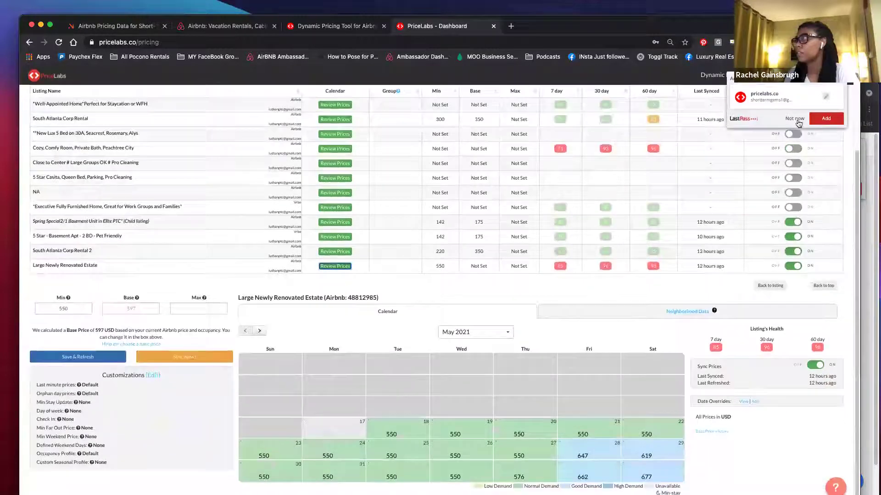
{"action": "scroll", "coordinate": [744, 316], "scroll_direction": "up", "scroll_amount": 2}
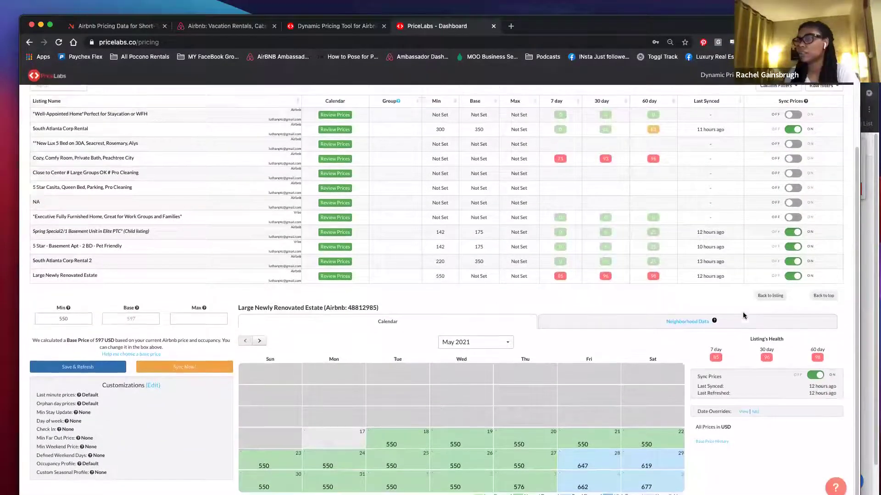
Examine the estate listing's minimum, base and maximum price settings and its May 2021 price calendar.
{"action": "double_click", "coordinate": [68, 358]}
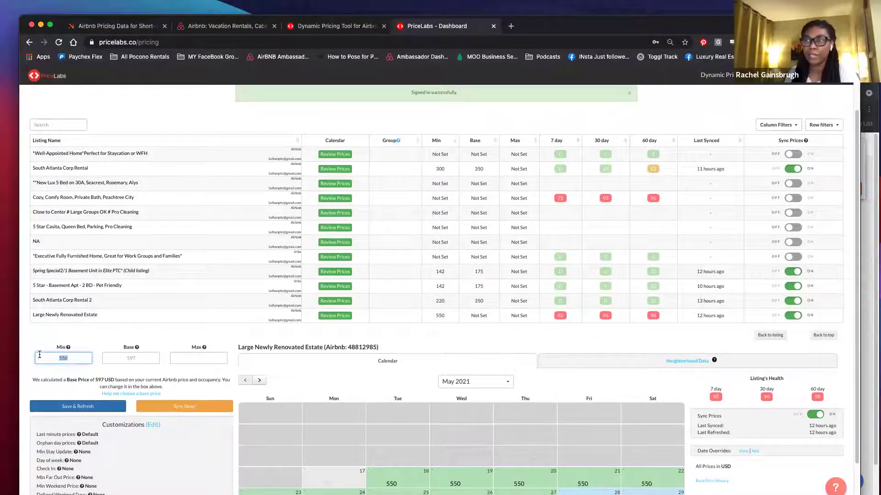
{"action": "left_click", "coordinate": [81, 357]}
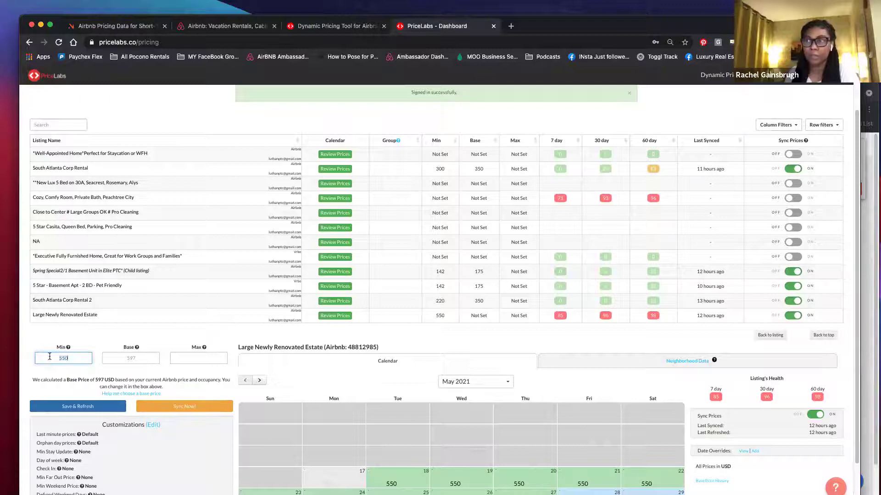
{"action": "left_click", "coordinate": [121, 360]}
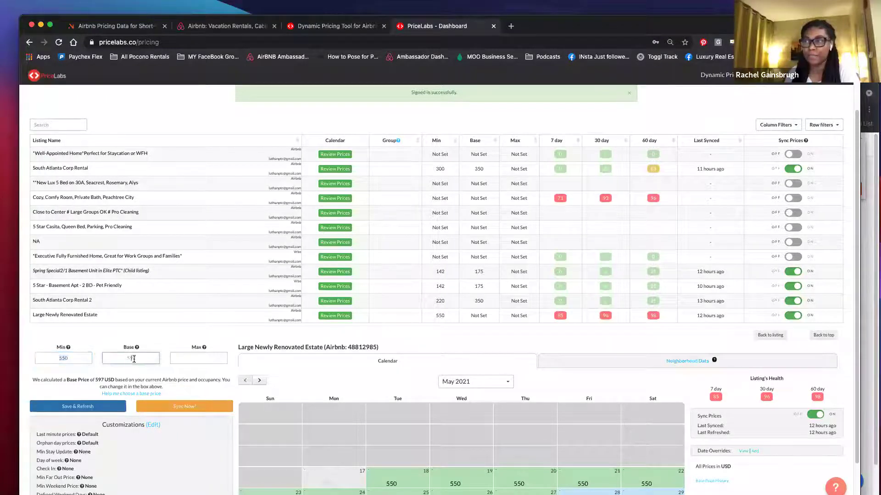
{"action": "left_click", "coordinate": [193, 361]}
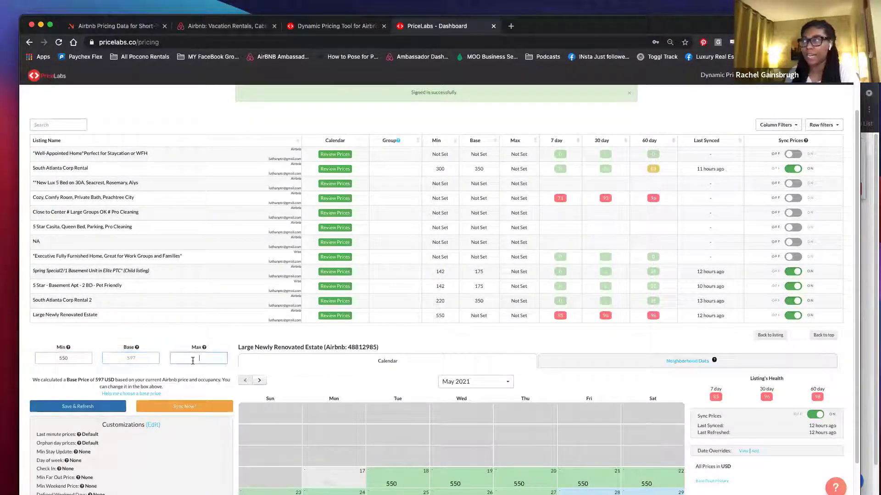
{"action": "scroll", "coordinate": [521, 374], "scroll_direction": "down", "scroll_amount": 2}
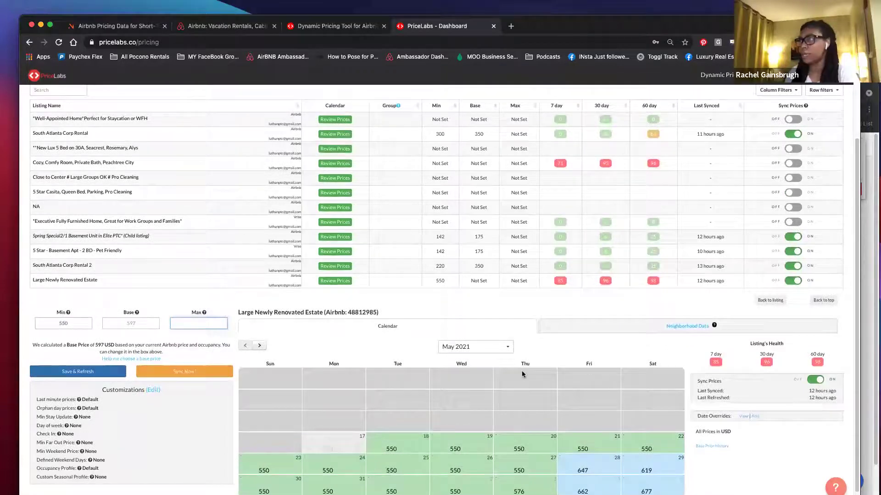
{"action": "scroll", "coordinate": [522, 375], "scroll_direction": "down", "scroll_amount": 1}
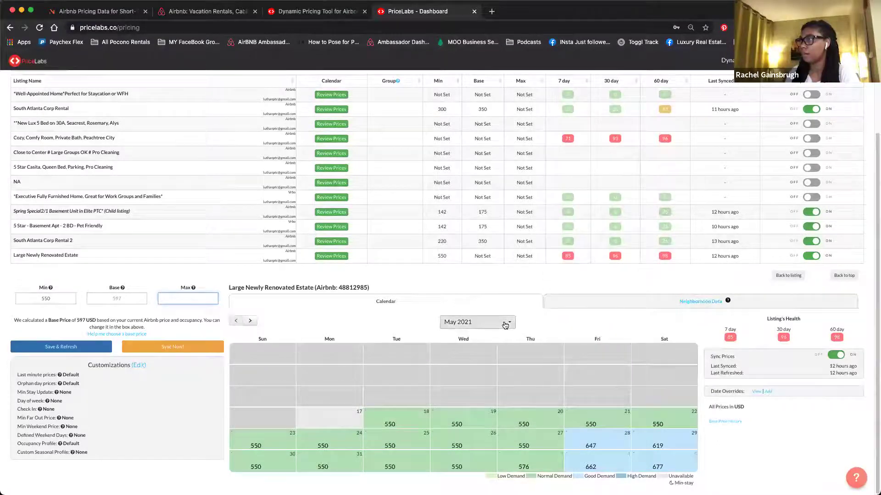
View the Neighborhood Data for the Large Newly Renovated Estate and return to its price calendar.
{"action": "left_click", "coordinate": [627, 309]}
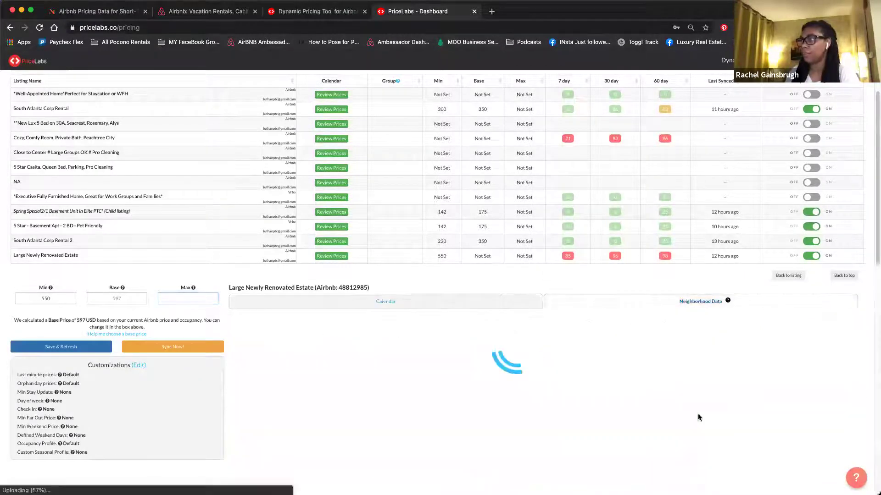
{"action": "scroll", "coordinate": [697, 417], "scroll_direction": "down", "scroll_amount": 3}
{"action": "scroll", "coordinate": [698, 416], "scroll_direction": "down", "scroll_amount": 1}
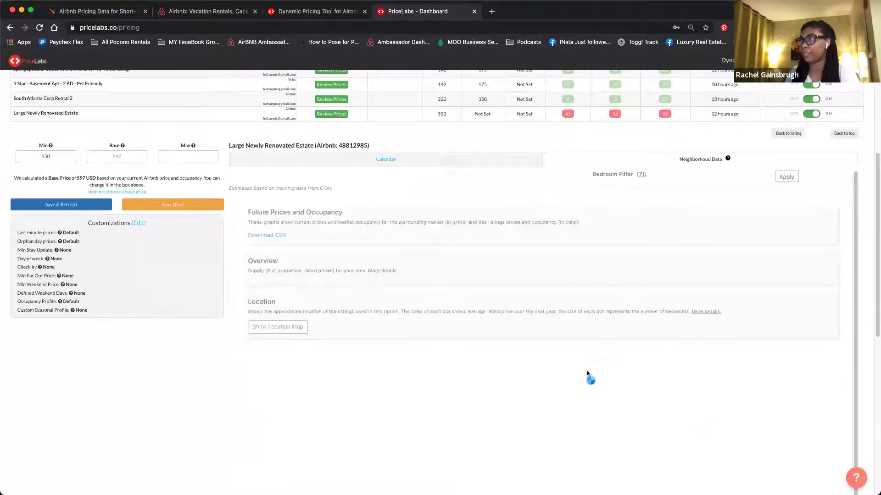
{"action": "left_click", "coordinate": [459, 164]}
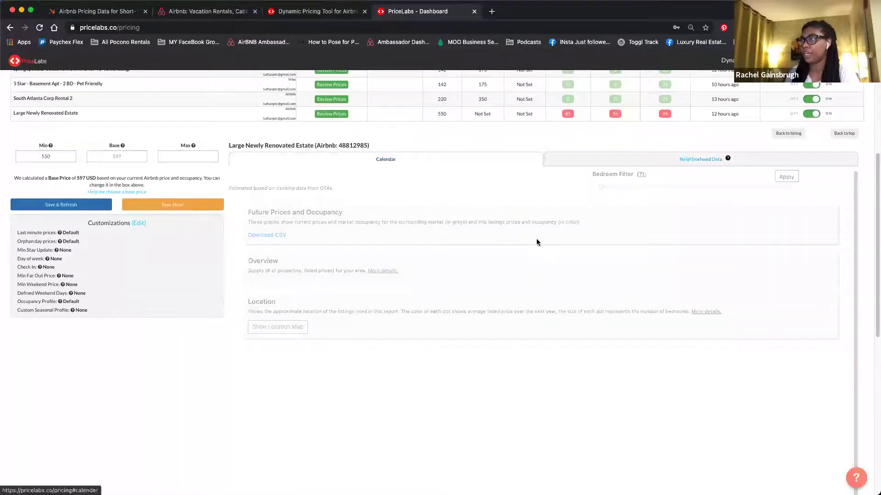
Show June 2021 in the estate's price calendar and examine the daily prices and demand levels.
{"action": "left_click", "coordinate": [506, 326]}
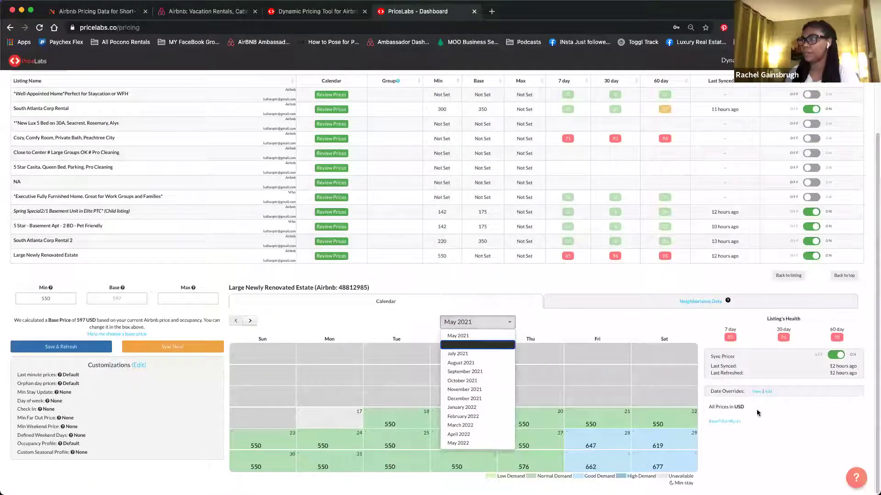
{"action": "left_click", "coordinate": [477, 345]}
{"action": "scroll", "coordinate": [488, 391], "scroll_direction": "down", "scroll_amount": 1}
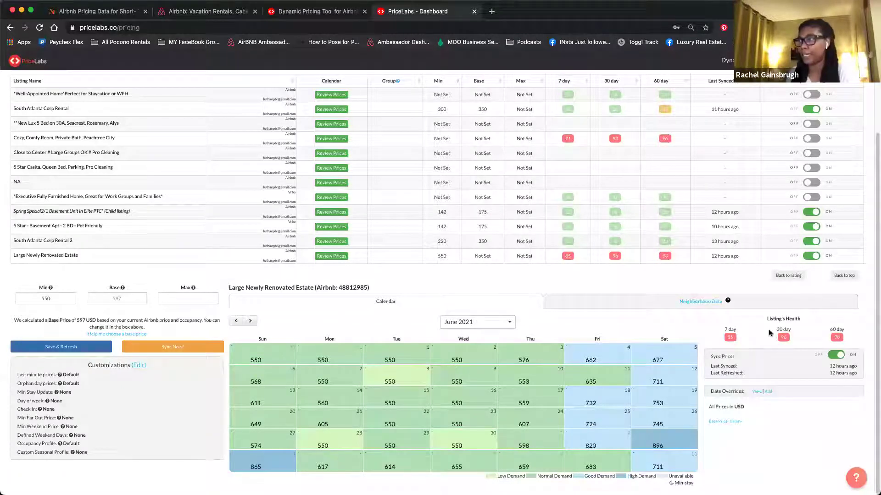
{"action": "mouse_move", "coordinate": [529, 426]}
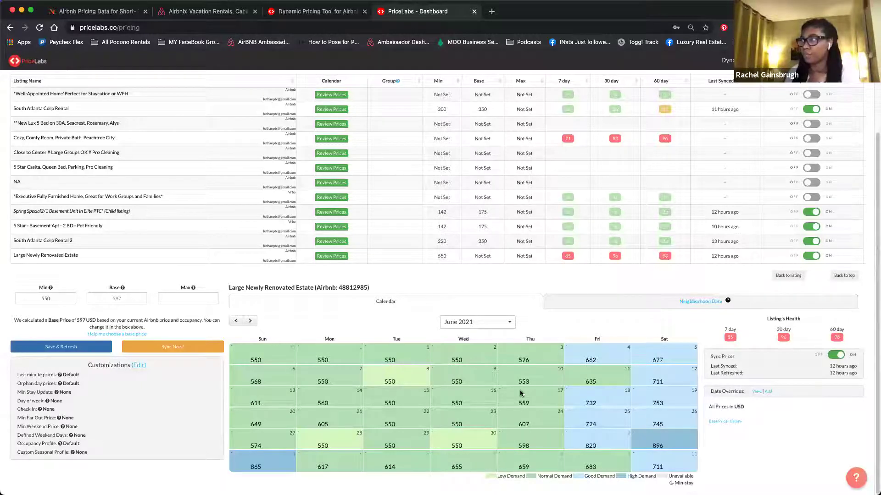
{"action": "scroll", "coordinate": [520, 393], "scroll_direction": "up", "scroll_amount": 3}
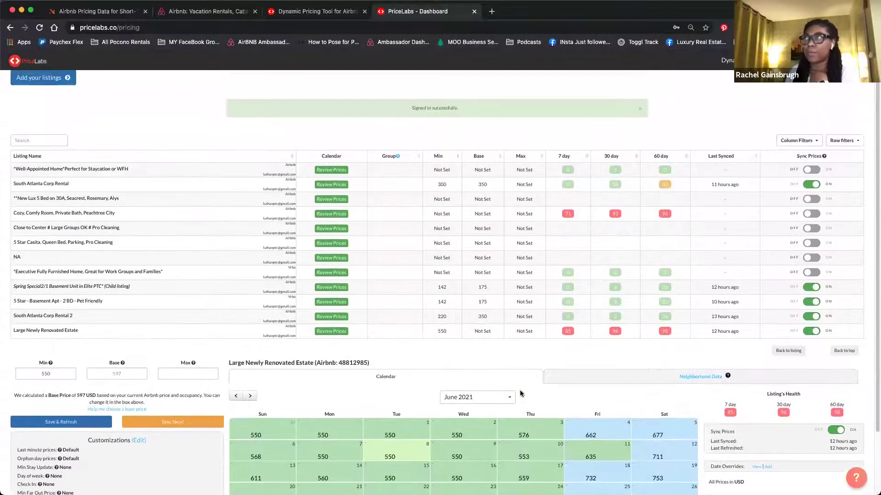
Switch to AirDNA and examine the daily market rates and demand for Rosemary Beach from July into September 2021.
{"action": "scroll", "coordinate": [520, 394], "scroll_direction": "down", "scroll_amount": 3}
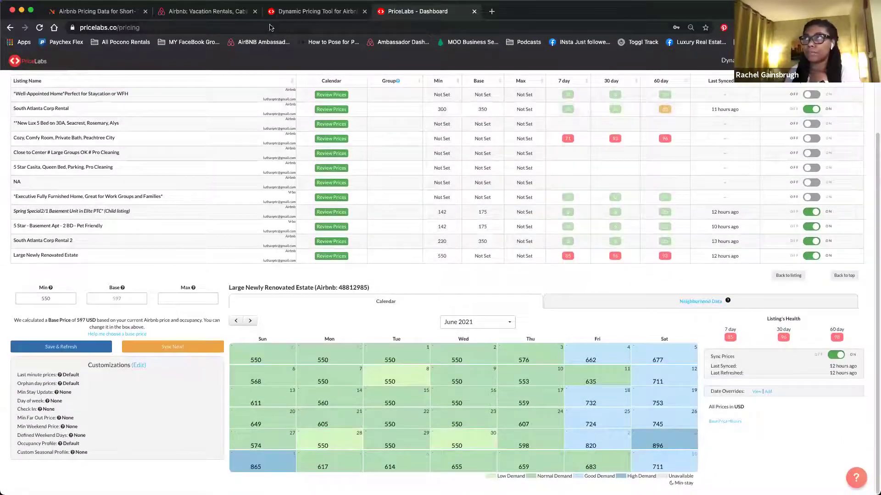
{"action": "left_click", "coordinate": [124, 15]}
{"action": "mouse_move", "coordinate": [356, 246]}
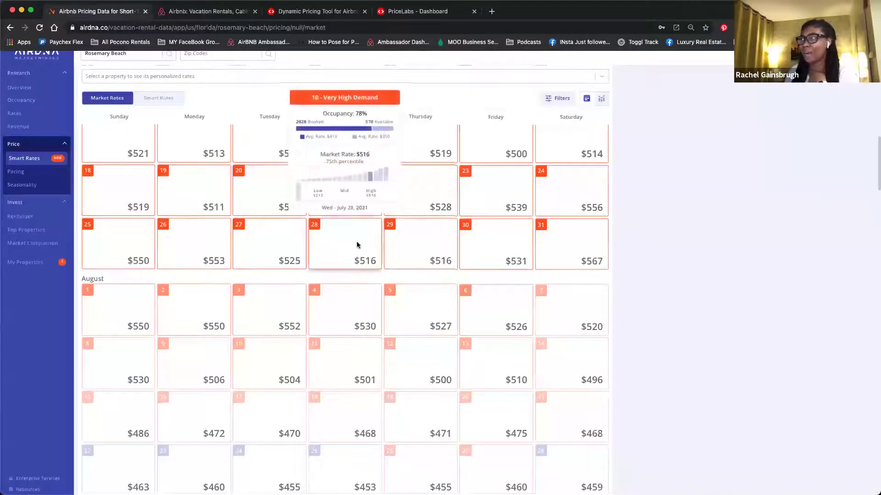
{"action": "scroll", "coordinate": [356, 244], "scroll_direction": "down", "scroll_amount": 2}
{"action": "scroll", "coordinate": [356, 241], "scroll_direction": "down", "scroll_amount": 1}
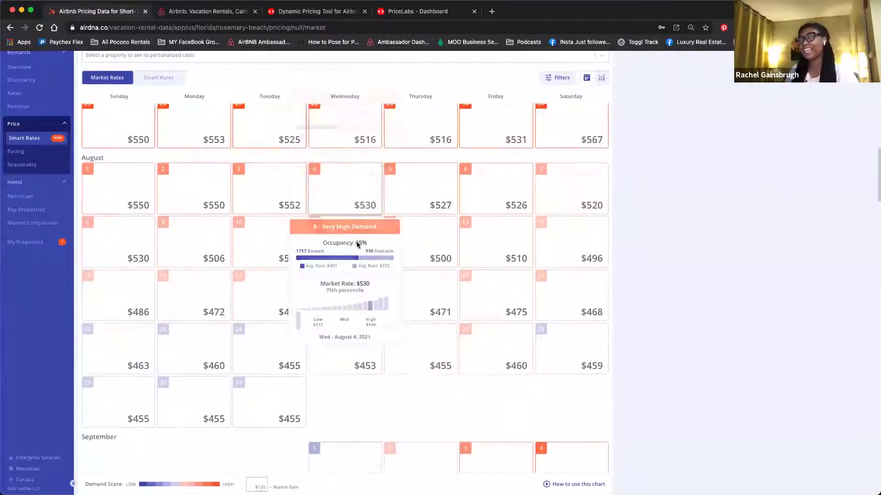
{"action": "mouse_move", "coordinate": [556, 359]}
{"action": "scroll", "coordinate": [555, 356], "scroll_direction": "down", "scroll_amount": 3}
{"action": "scroll", "coordinate": [555, 356], "scroll_direction": "up", "scroll_amount": 4}
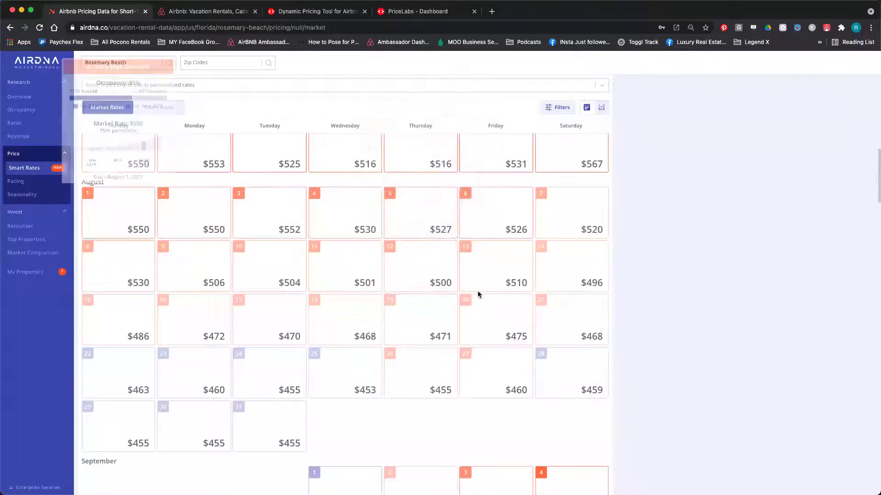
Open Rosemary Beach's Pacing charts and filter them to Studio–5 bedrooms and accommodations for 1–14 guests.
{"action": "left_click", "coordinate": [16, 183]}
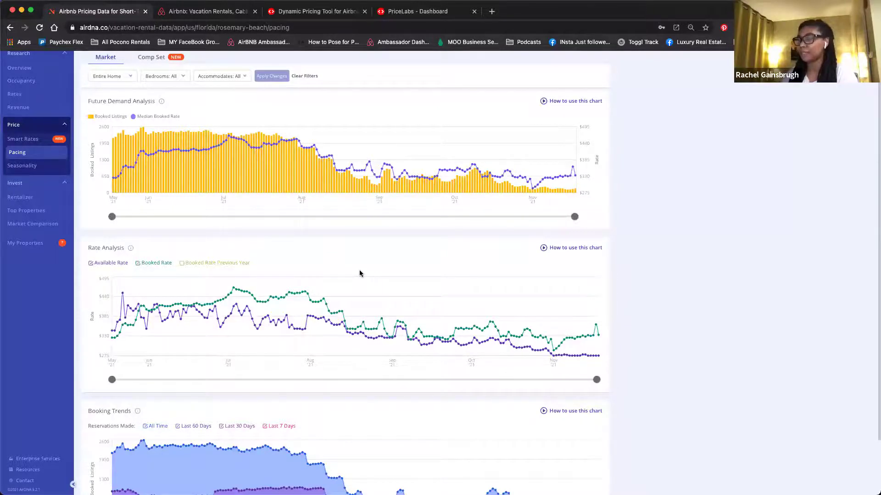
{"action": "scroll", "coordinate": [321, 198], "scroll_direction": "right", "scroll_amount": 1}
{"action": "left_click", "coordinate": [178, 76]}
{"action": "left_click_drag", "start_coordinate": [230, 94], "coordinate": [216, 95]}
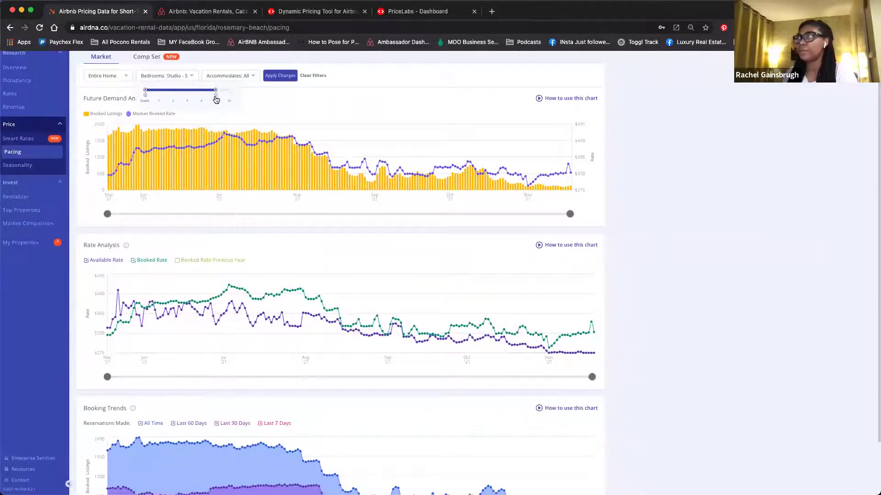
{"action": "left_click", "coordinate": [255, 77]}
{"action": "left_click_drag", "start_coordinate": [304, 101], "coordinate": [274, 101]}
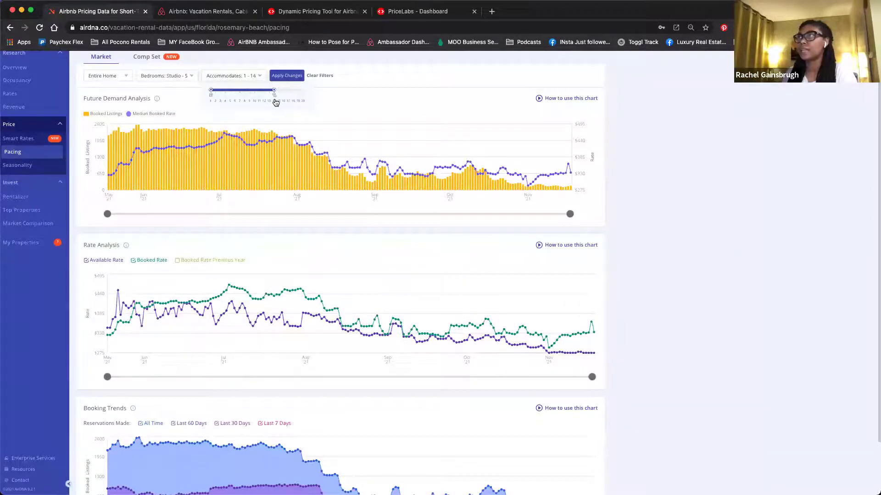
{"action": "left_click", "coordinate": [292, 77]}
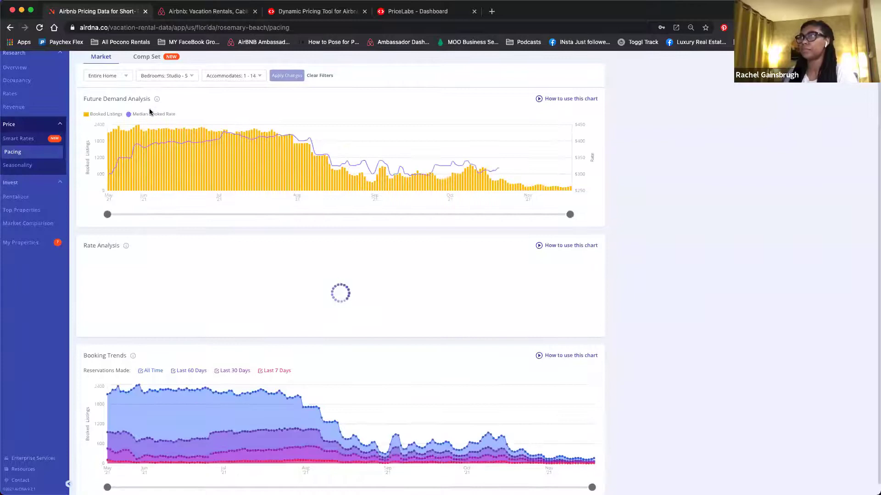
{"action": "mouse_move", "coordinate": [252, 151]}
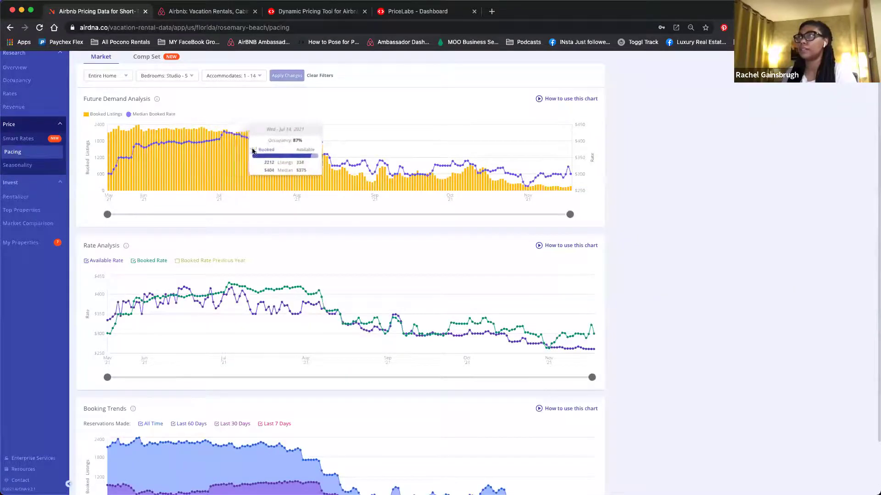